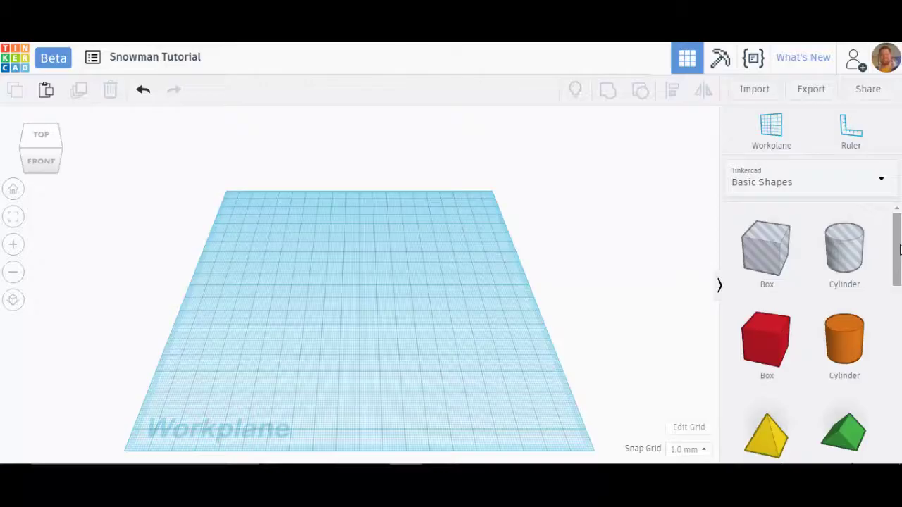
Place a first sphere on the workplane and move it toward the front, seen from a low angle
drag(899, 248, 899, 336)
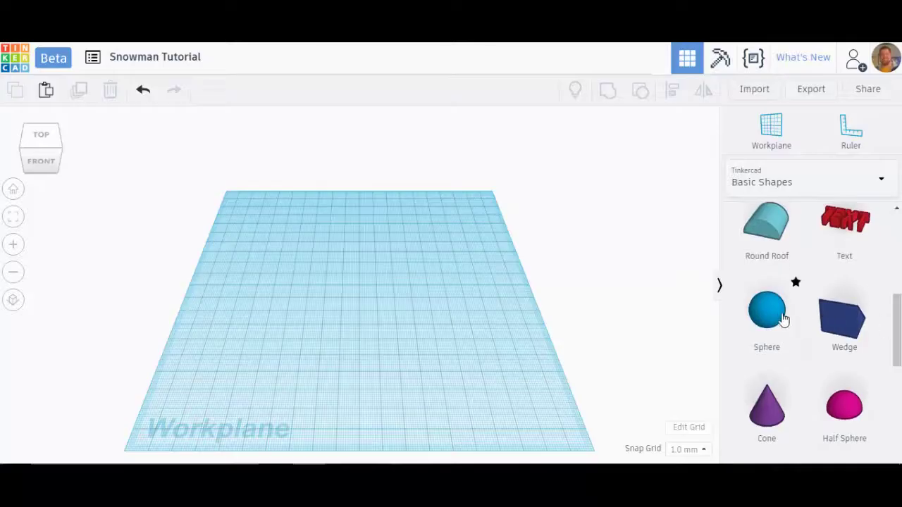
drag(775, 321, 360, 303)
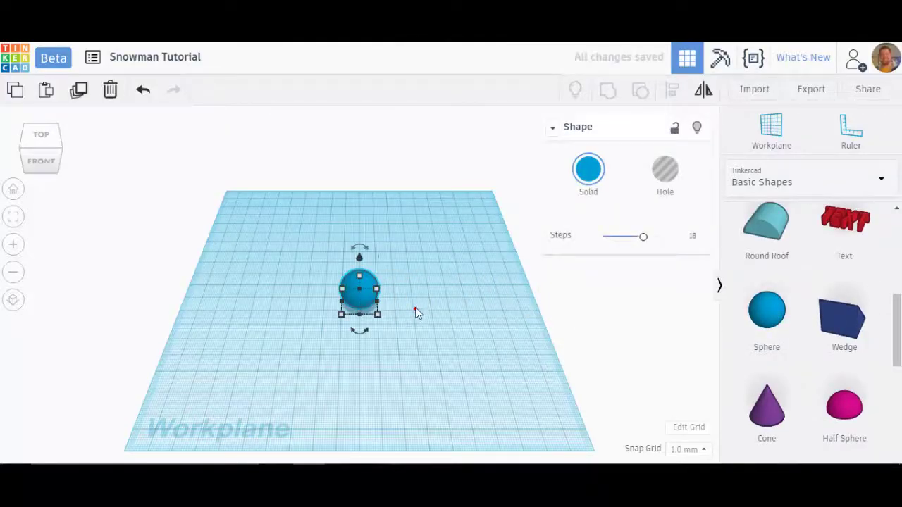
right_drag(416, 313, 419, 285)
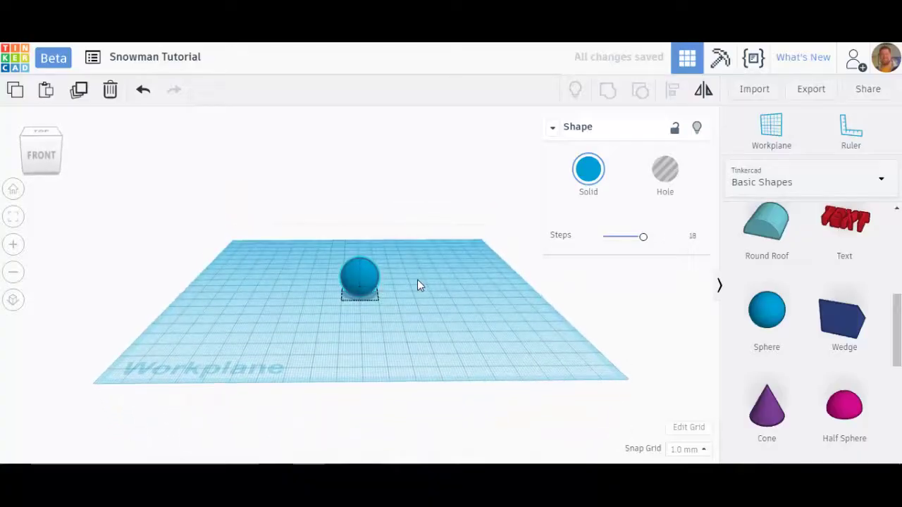
drag(368, 277, 371, 352)
scroll(382, 344, up, 2)
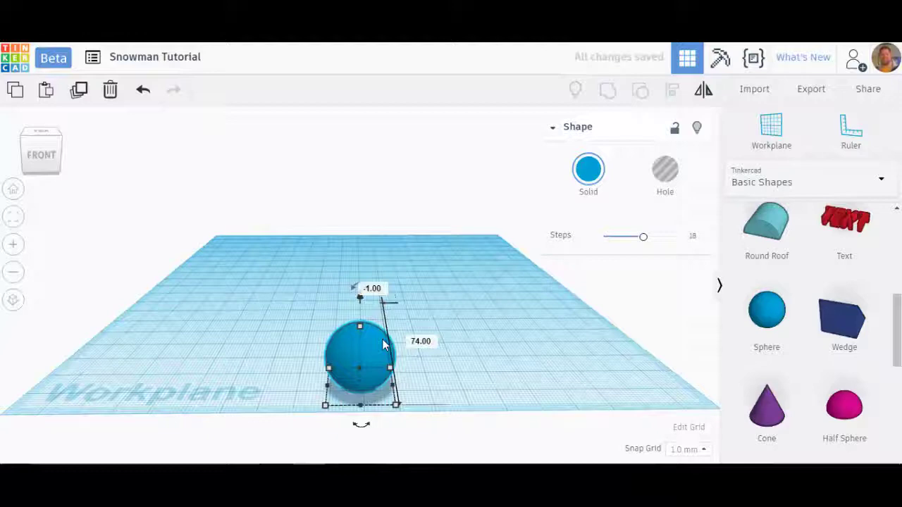
scroll(382, 344, up, 3)
scroll(381, 375, down, 1)
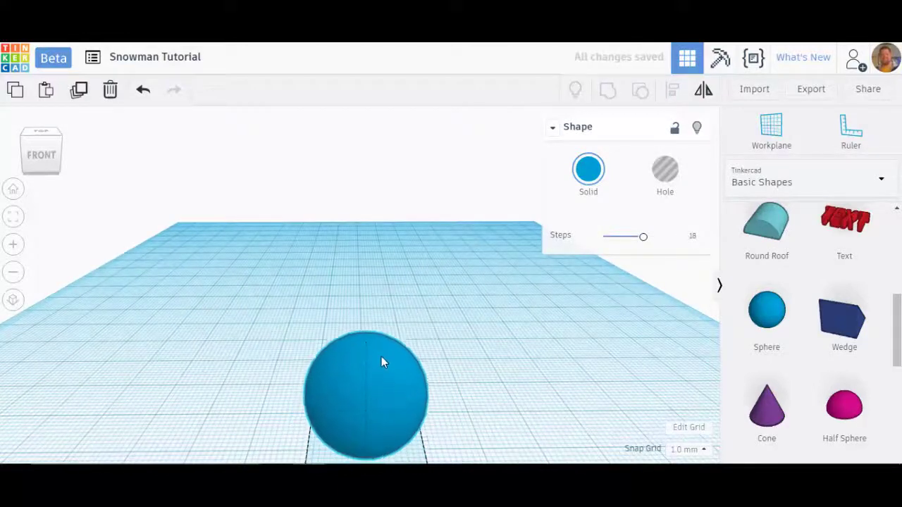
click(485, 373)
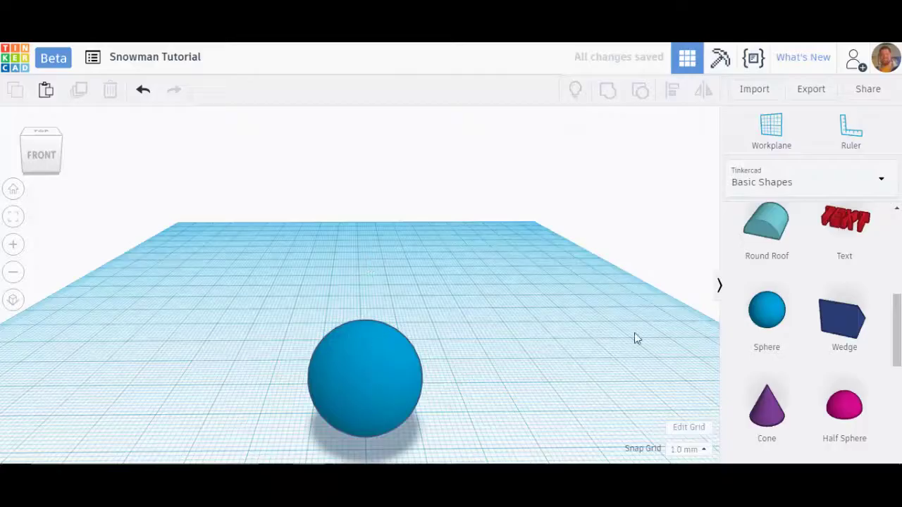
Stack a second sphere on the first, then a third sphere on top as the head
drag(773, 323, 372, 308)
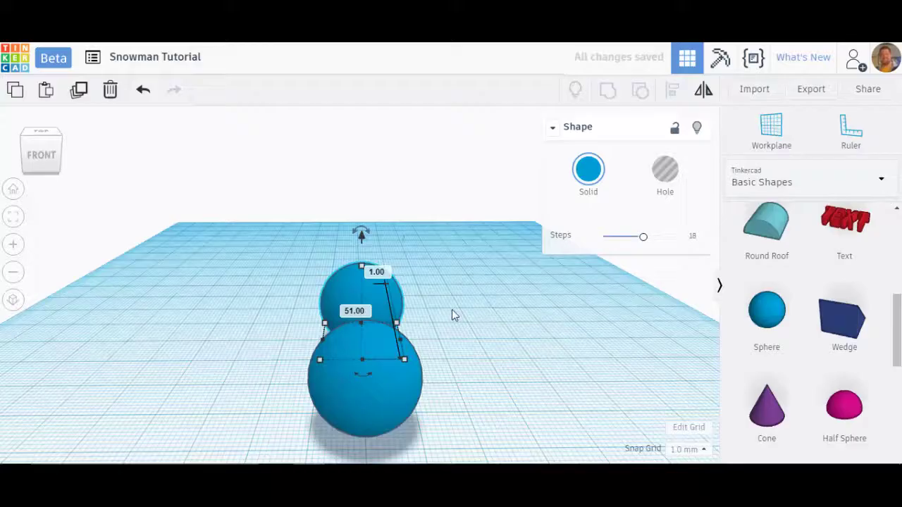
click(452, 310)
drag(760, 315, 362, 284)
click(479, 314)
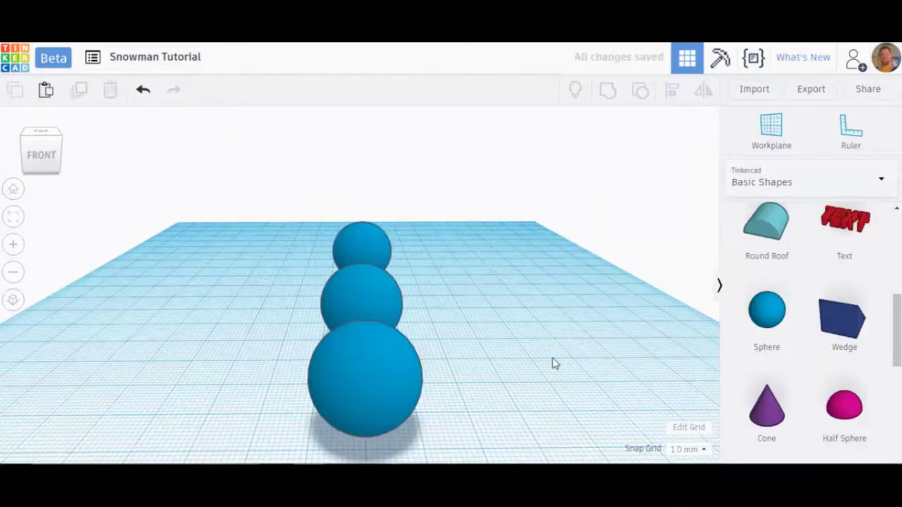
Add a box beside the snowman and lower its height to flatten it
scroll(896, 338, up, 5)
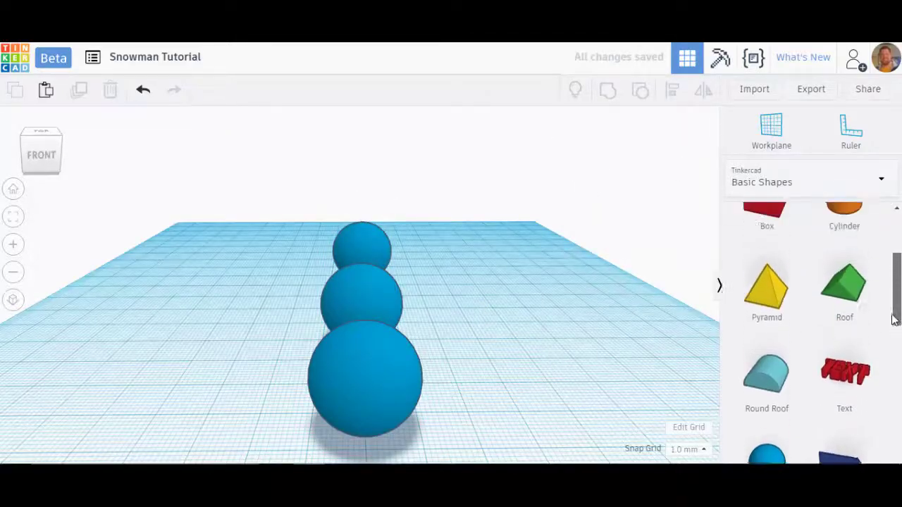
drag(759, 353, 501, 347)
drag(522, 277, 513, 353)
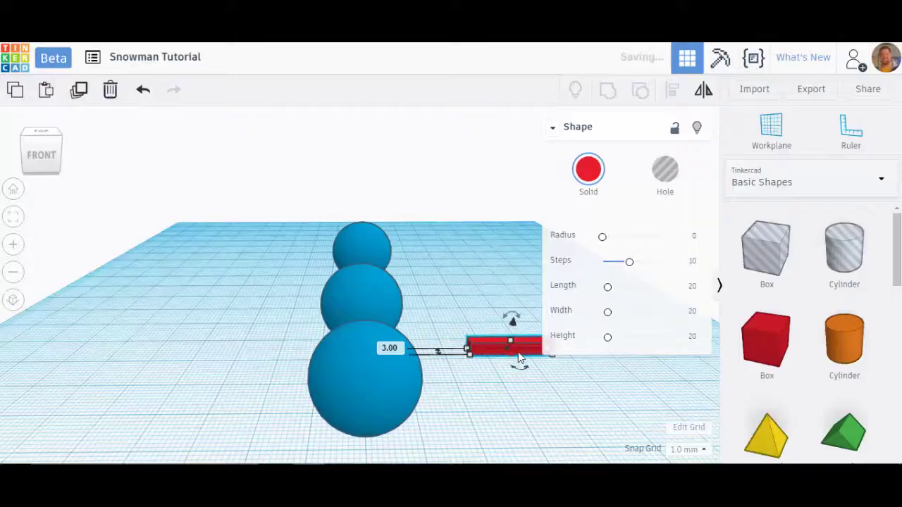
Set the Solid colour of the head, middle and bottom spheres to white
click(367, 241)
click(589, 169)
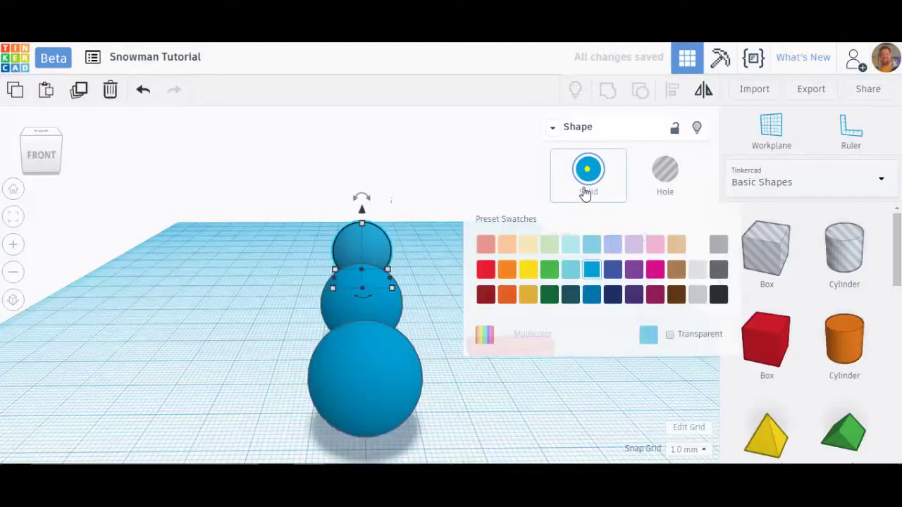
click(697, 245)
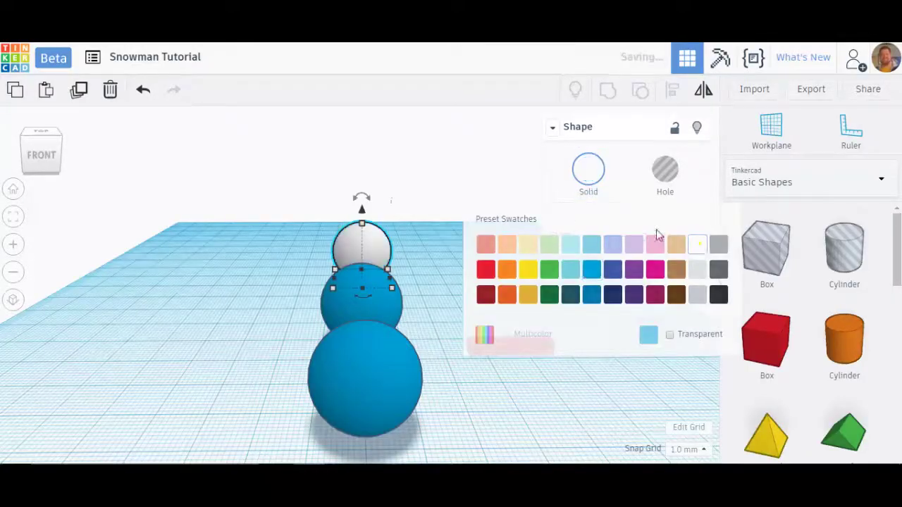
click(373, 310)
click(589, 173)
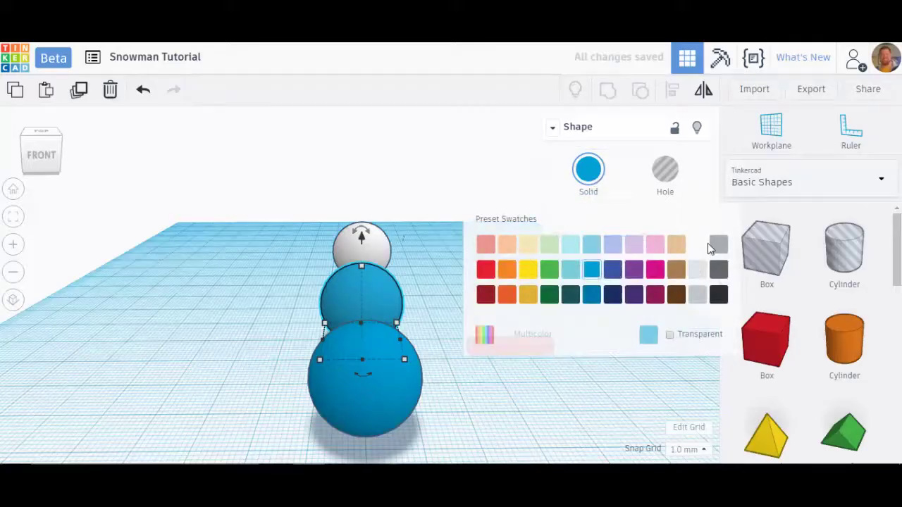
click(698, 243)
click(588, 173)
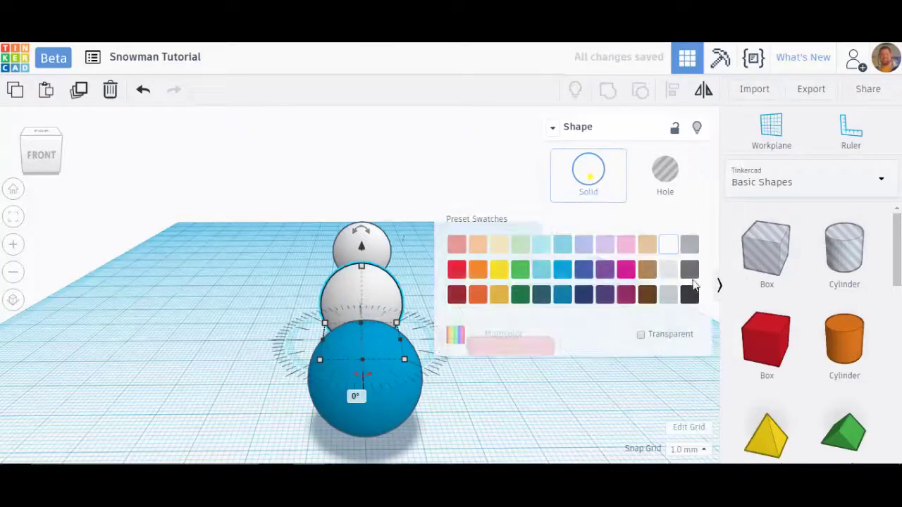
click(493, 347)
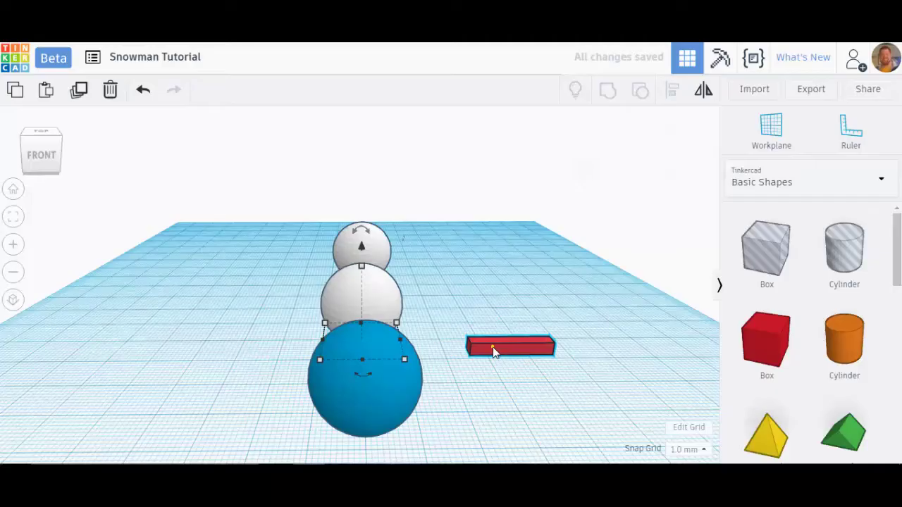
click(365, 390)
click(589, 171)
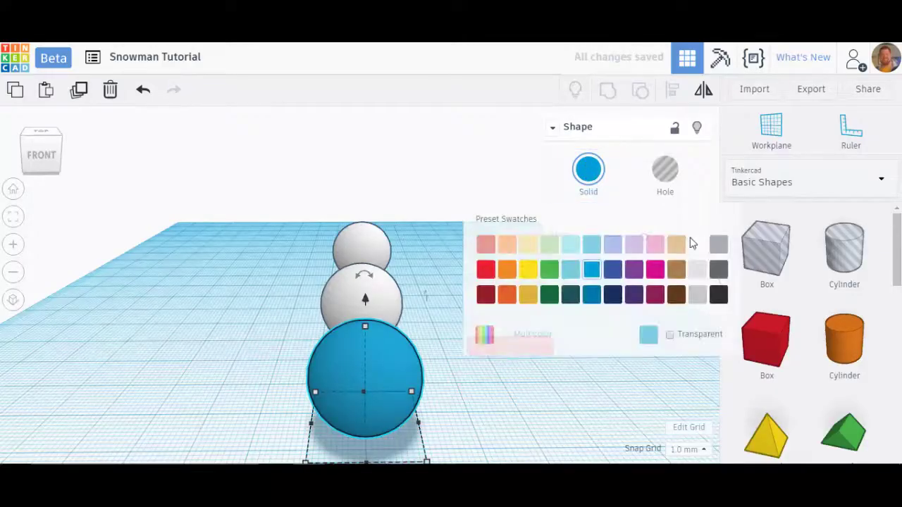
click(697, 244)
Make the flat box brown
click(490, 351)
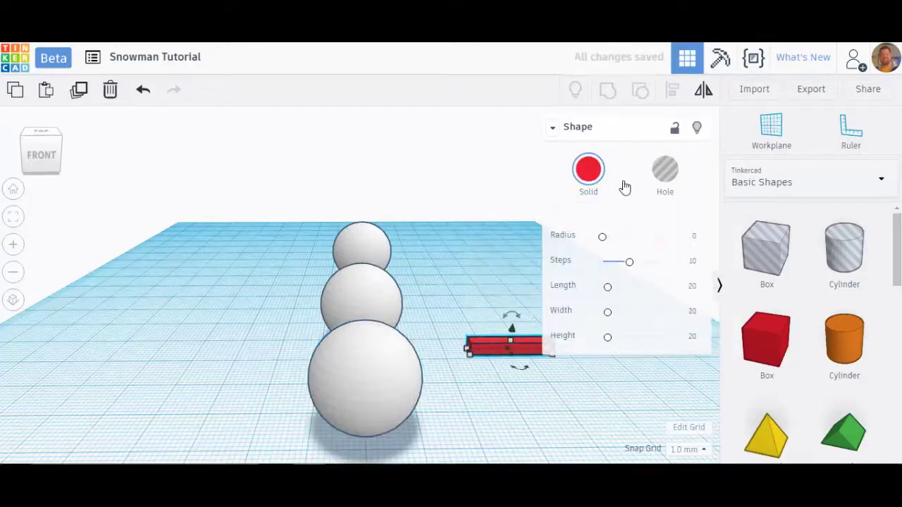
click(588, 171)
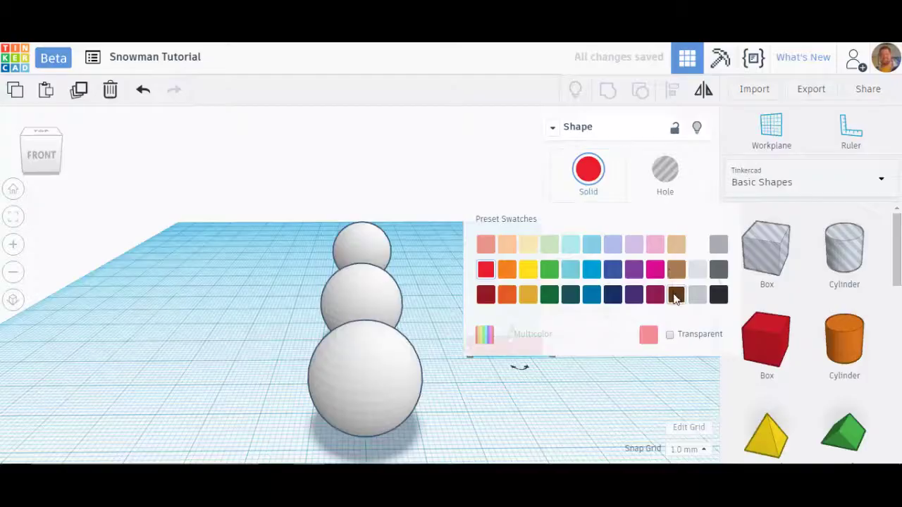
click(676, 270)
Move the brown box against the middle sphere and tilt it upward like an arm
drag(492, 352, 412, 311)
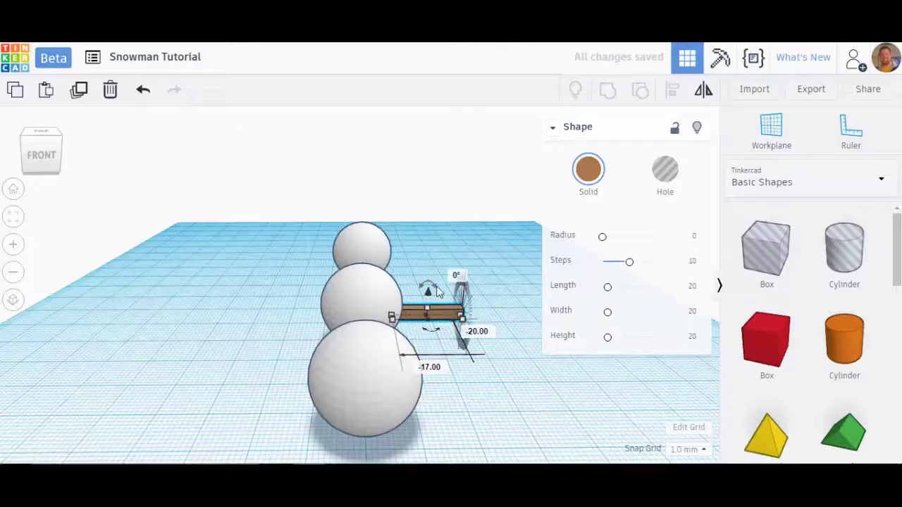
drag(441, 341, 444, 301)
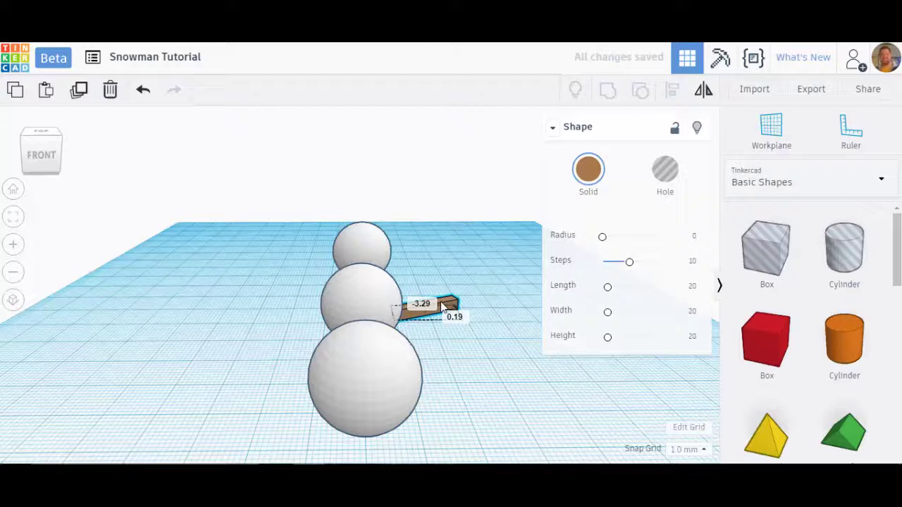
click(485, 373)
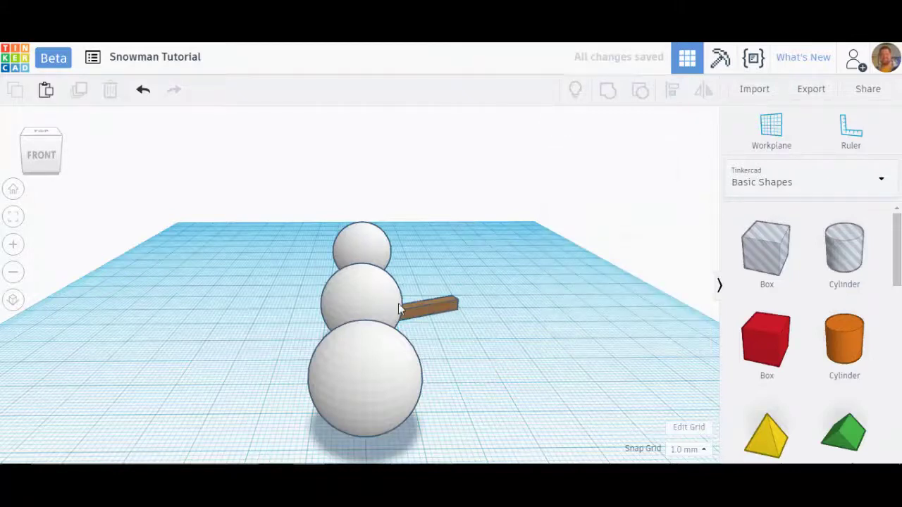
Duplicate the arm and position the copy on the snowman's opposite side
click(436, 315)
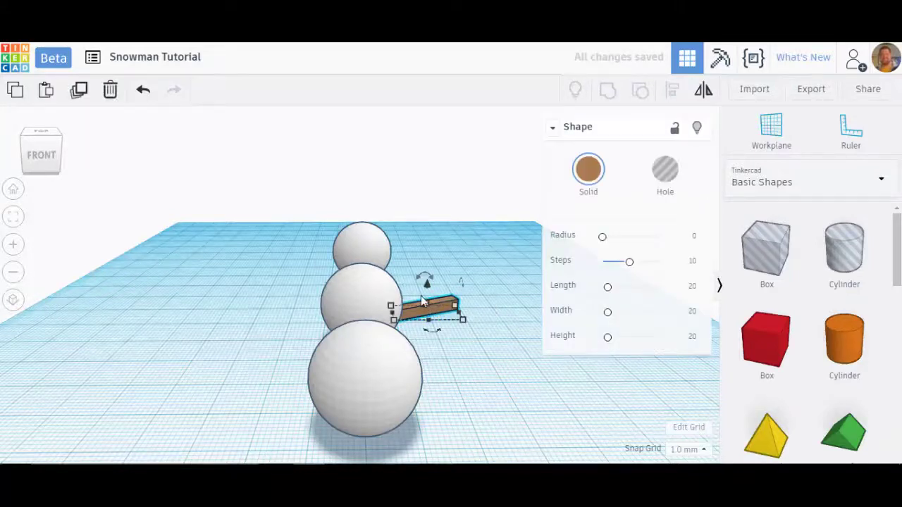
click(78, 92)
drag(417, 315, 213, 348)
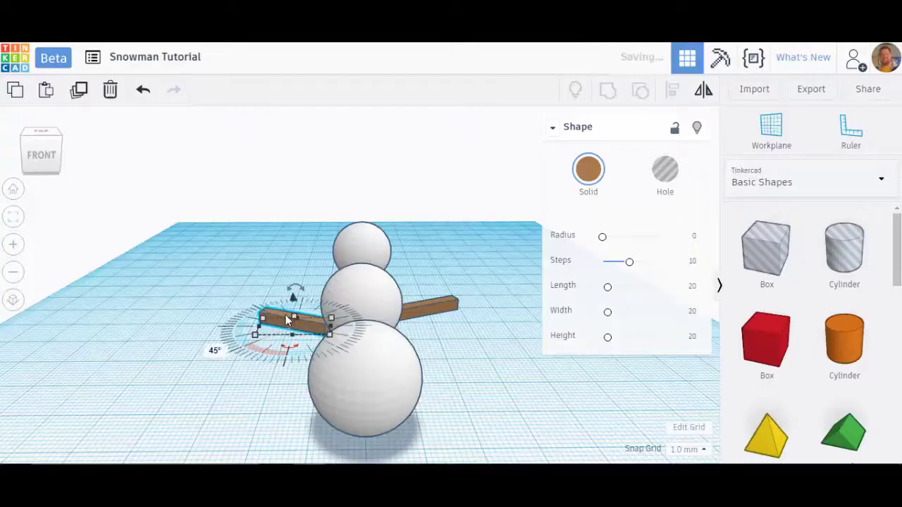
drag(280, 320, 285, 353)
click(285, 346)
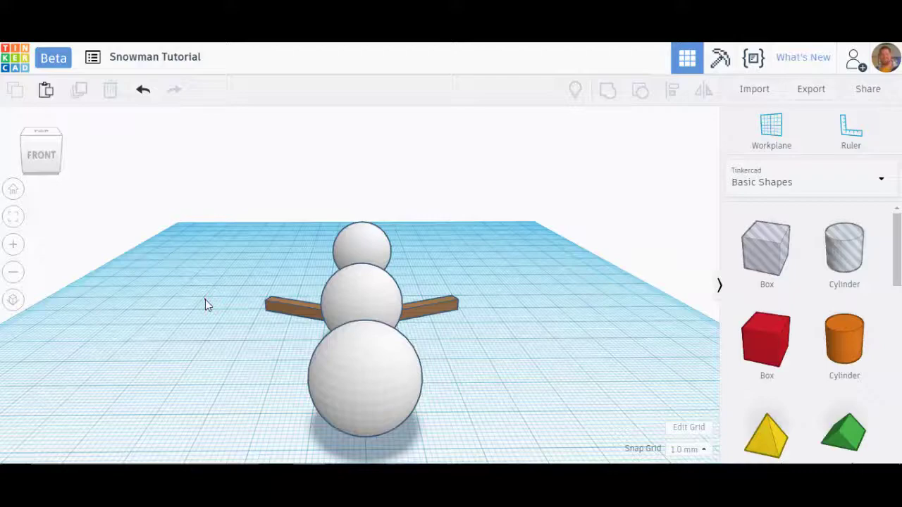
Orbit around the example snowman and box-select all five of its shapes
right_drag(205, 299, 458, 395)
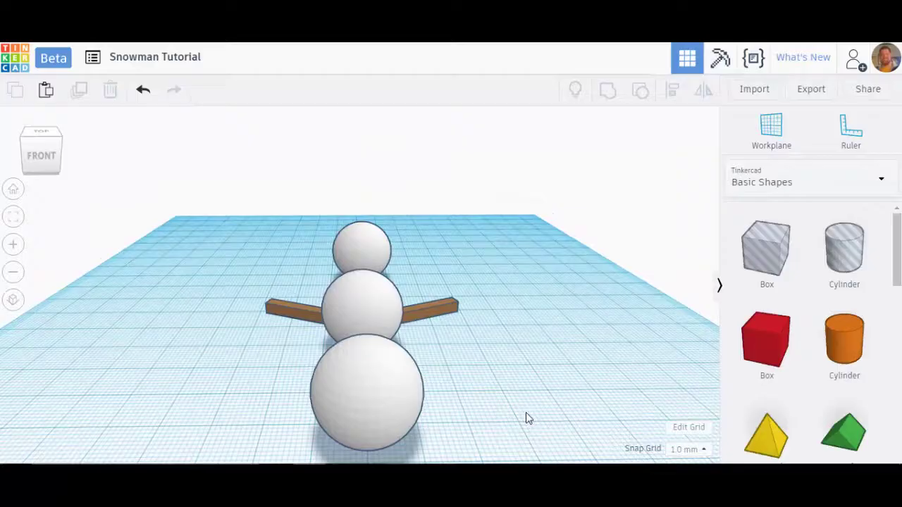
mouse_move(540, 383)
right_down()
mouse_move(318, 365)
mouse_move(376, 388)
mouse_move(491, 380)
mouse_move(407, 384)
mouse_move(404, 357)
mouse_move(296, 346)
mouse_move(399, 373)
mouse_move(381, 380)
right_up()
mouse_move(459, 388)
right_down()
mouse_move(481, 377)
mouse_move(467, 391)
right_up()
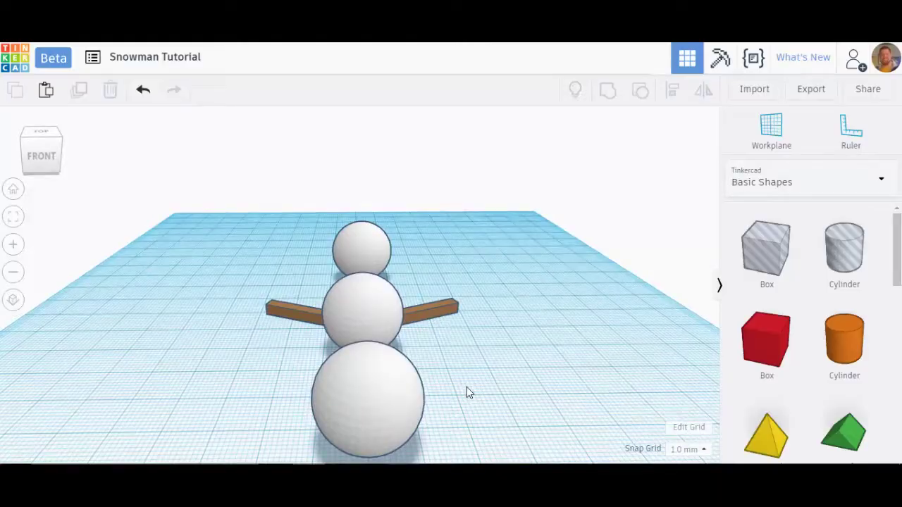
mouse_move(475, 389)
right_down()
mouse_move(263, 367)
mouse_move(476, 365)
mouse_move(314, 391)
mouse_move(533, 388)
mouse_move(477, 393)
mouse_move(495, 425)
mouse_move(486, 447)
mouse_move(453, 227)
mouse_move(413, 406)
mouse_move(291, 399)
mouse_move(486, 396)
mouse_move(386, 385)
mouse_move(406, 381)
right_up()
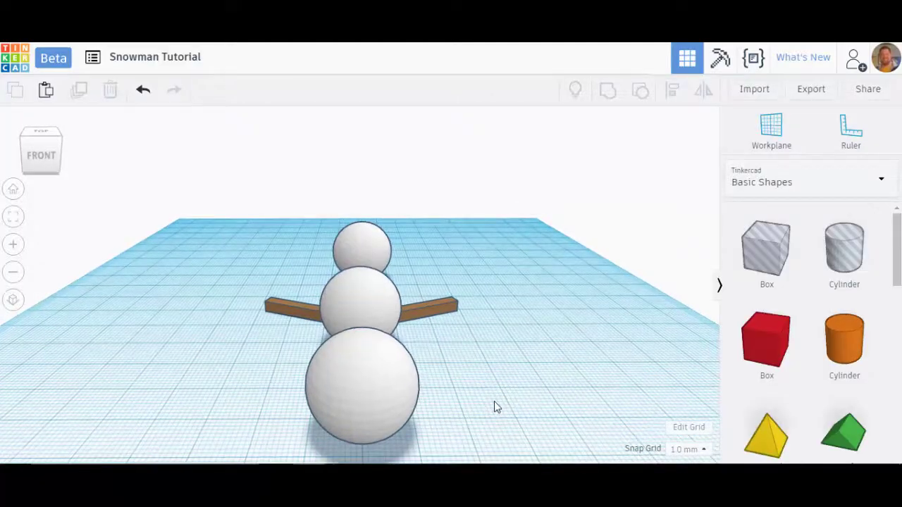
mouse_move(494, 403)
right_down()
mouse_move(569, 388)
mouse_move(541, 390)
mouse_move(582, 437)
mouse_move(584, 423)
right_up()
drag(626, 404, 277, 209)
key(Delete)
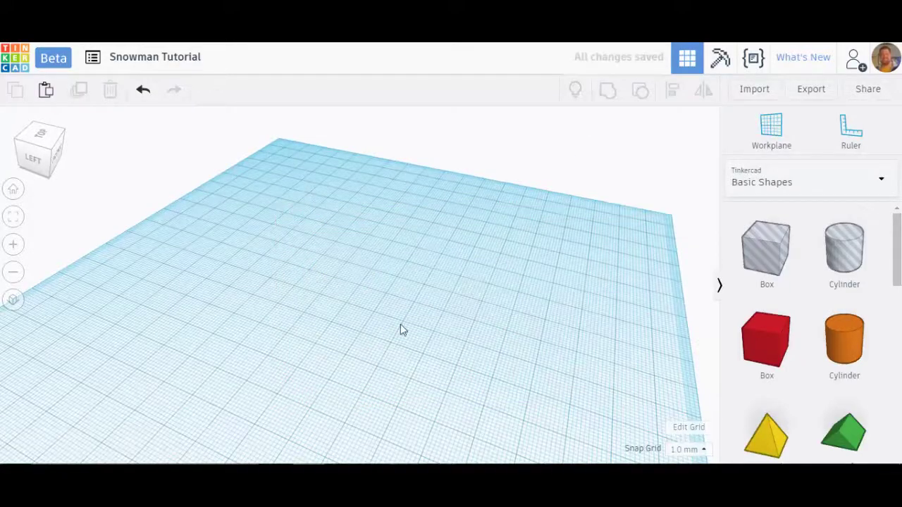
right_drag(402, 330, 17, 191)
click(13, 189)
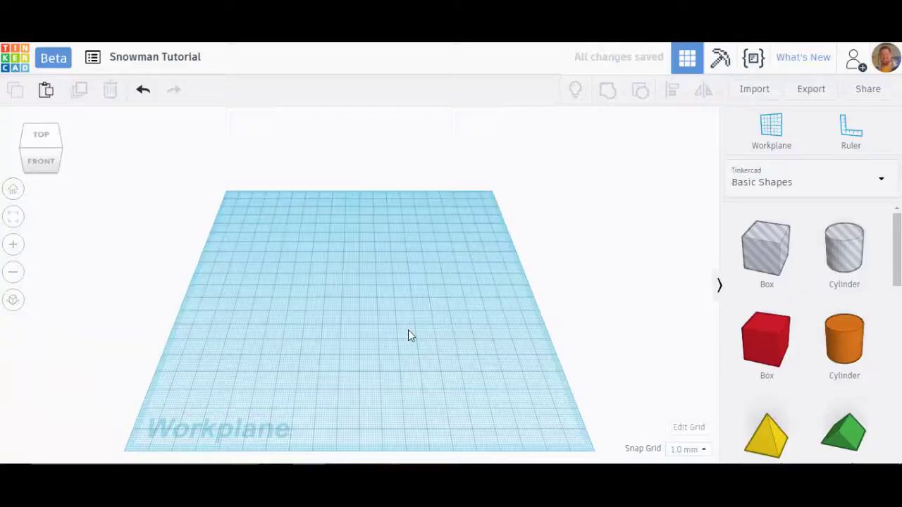
scroll(848, 390, down, 5)
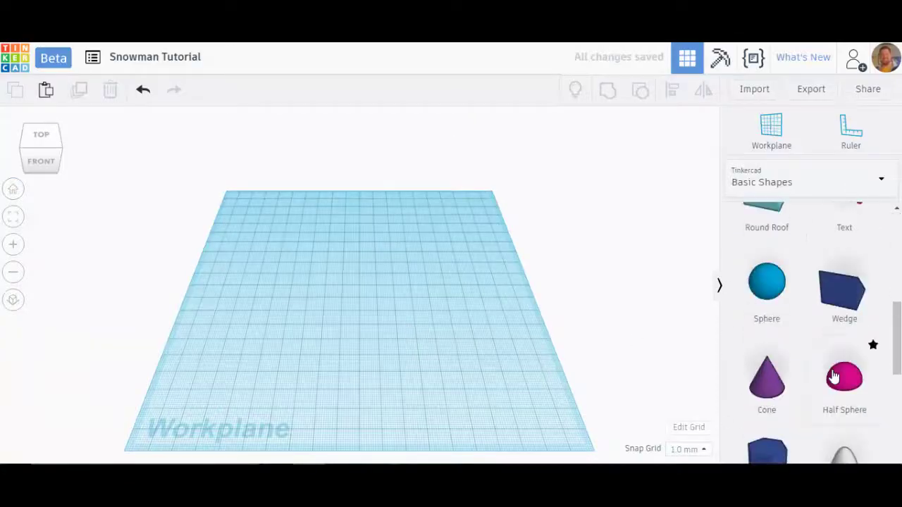
click(773, 247)
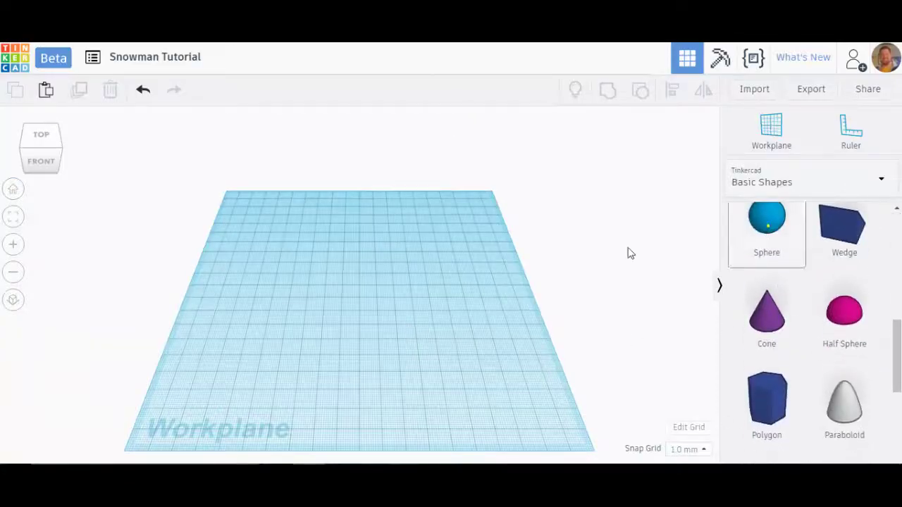
click(354, 303)
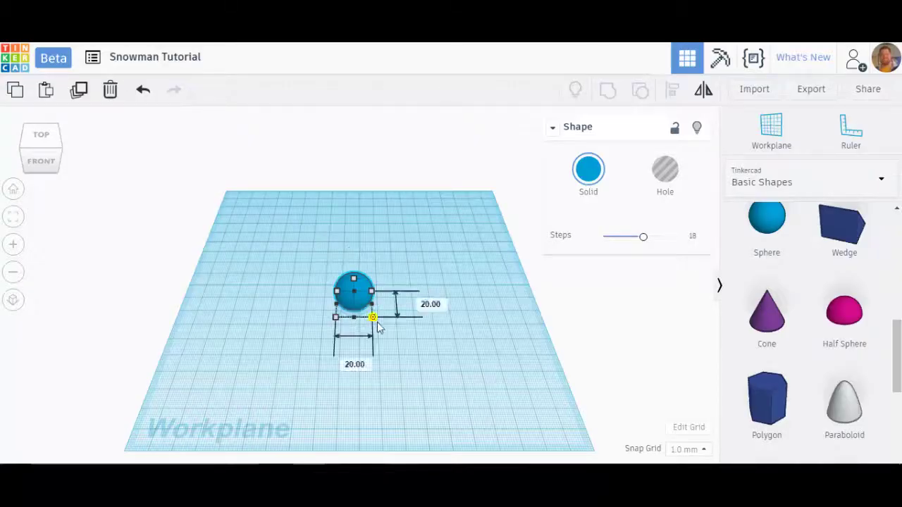
drag(373, 318, 430, 365)
right_drag(467, 383, 479, 416)
click(417, 295)
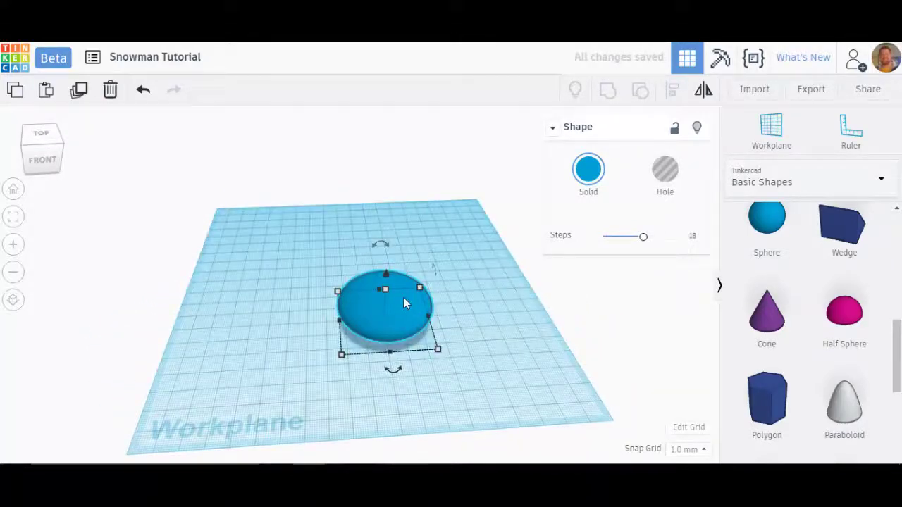
key(Delete)
Drop a sphere at the workplane centre, scale it from 20 mm to 50 mm, and reposition it
drag(783, 231, 348, 305)
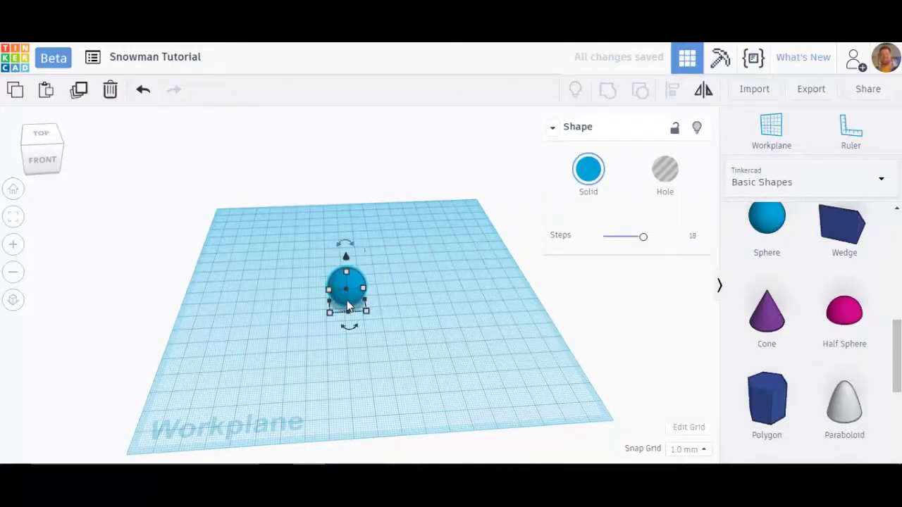
mouse_move(368, 315)
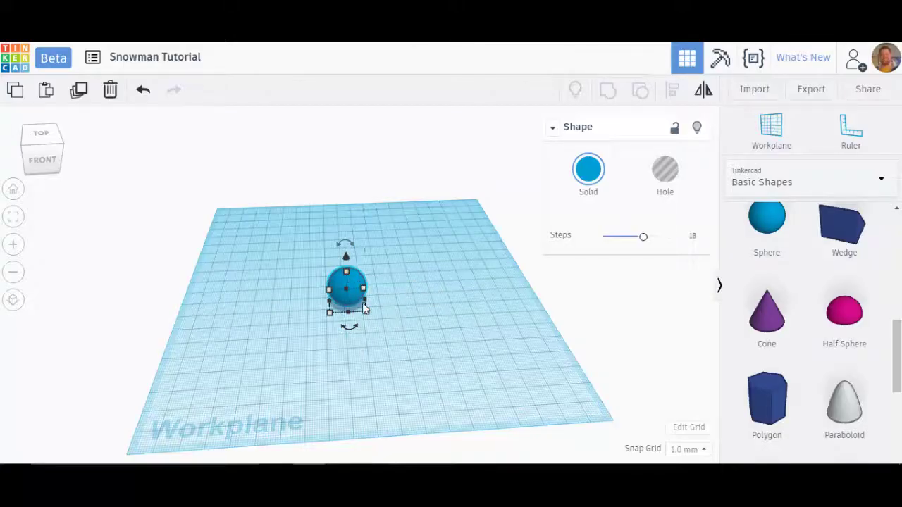
mouse_move(331, 313)
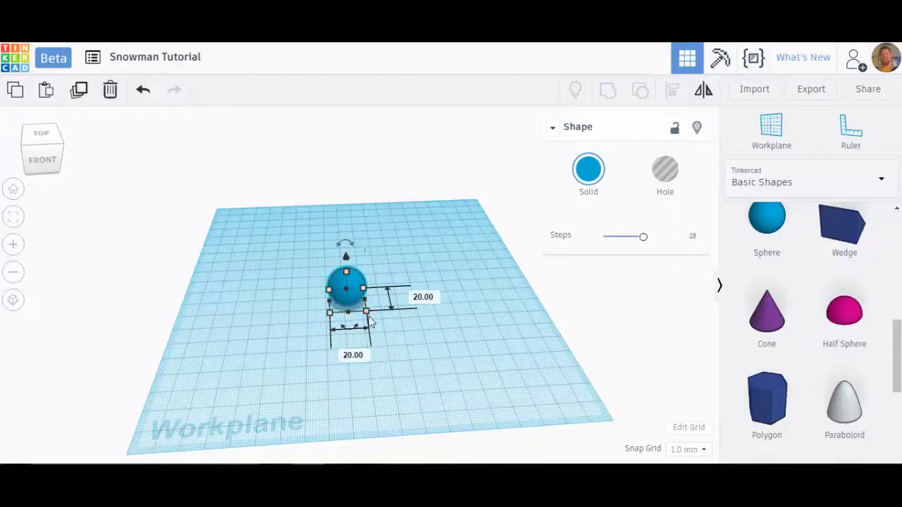
drag(367, 317, 406, 348)
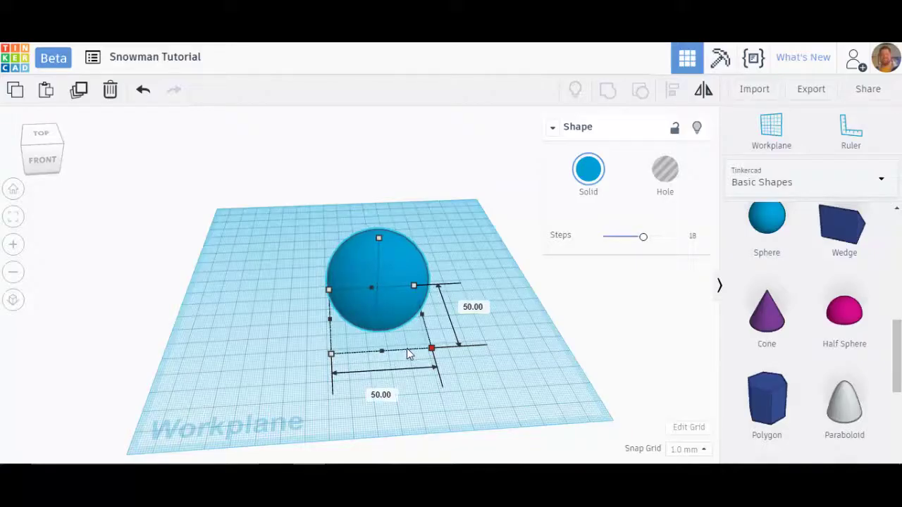
drag(393, 267, 370, 254)
click(470, 310)
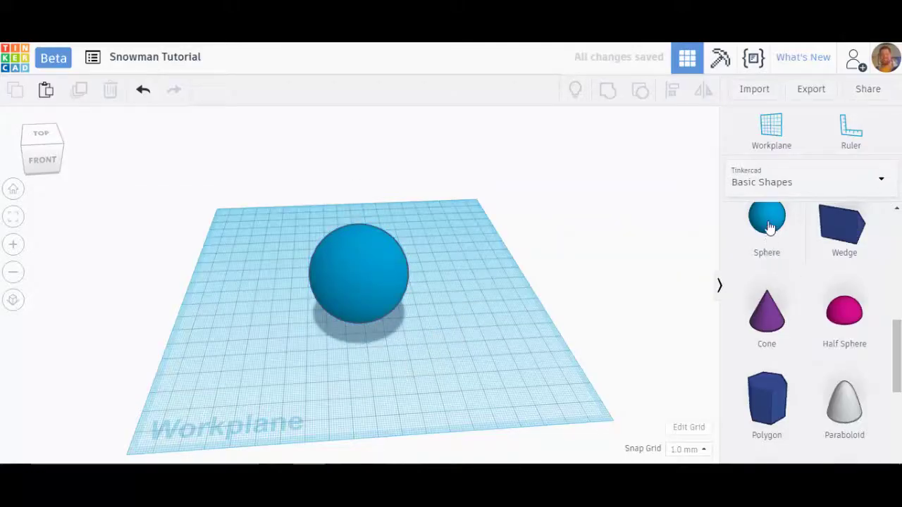
Add a 35 mm sphere beside the base sphere, then a small 20 mm sphere next to it
drag(770, 226, 406, 365)
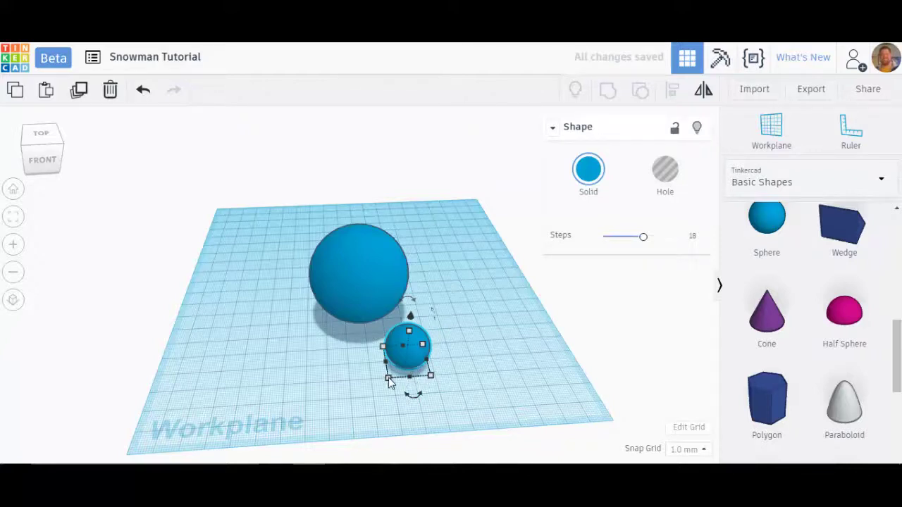
mouse_move(389, 381)
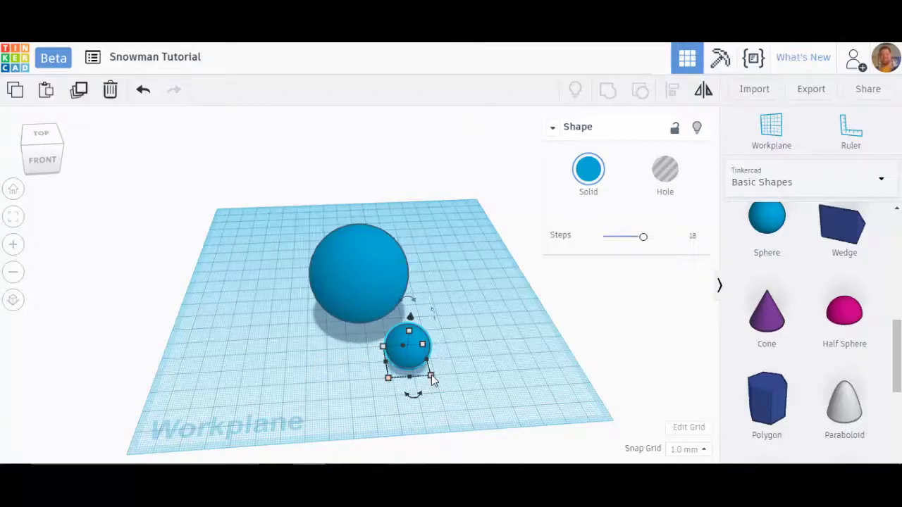
drag(433, 379, 456, 407)
drag(441, 321, 463, 255)
click(386, 374)
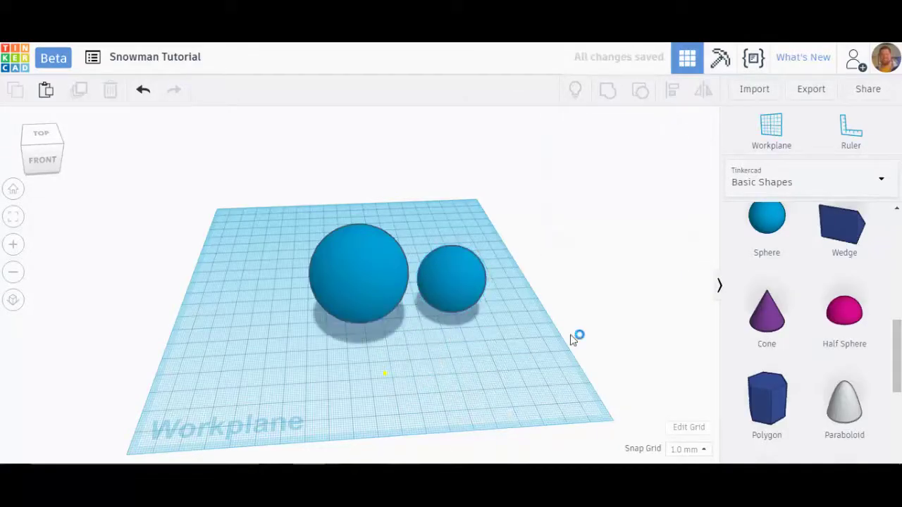
click(766, 218)
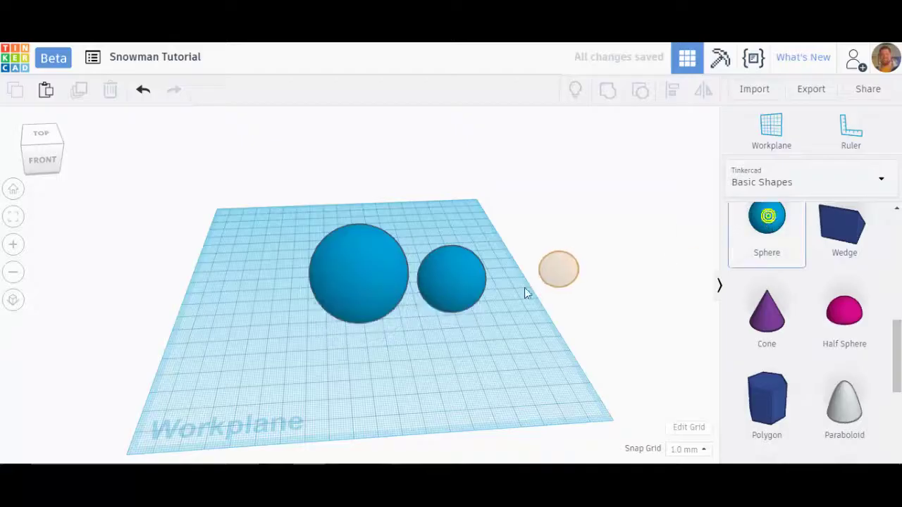
click(513, 302)
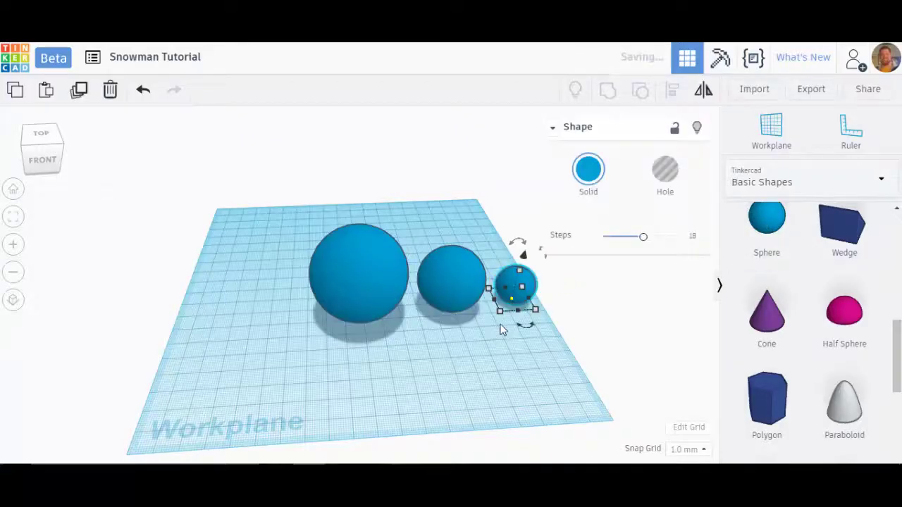
Move the medium sphere over the large one and lift it above the base
scroll(366, 324, up, 4)
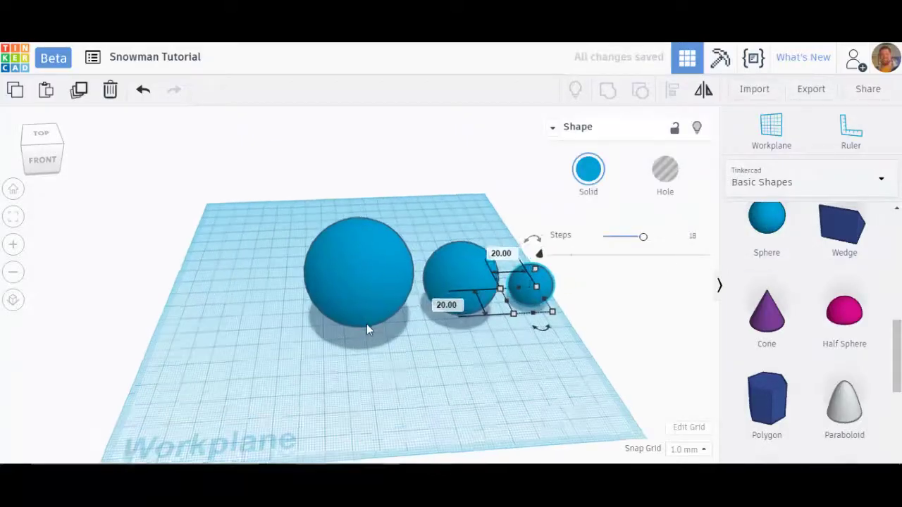
click(487, 274)
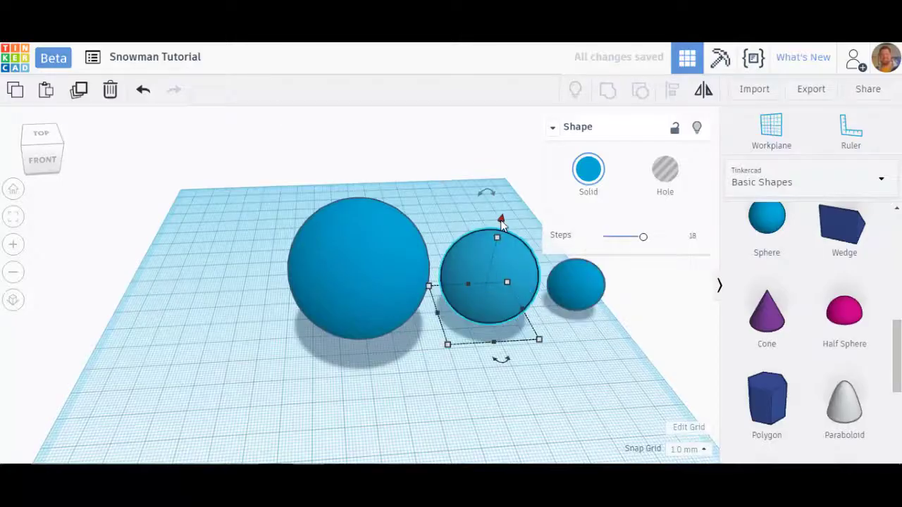
drag(501, 219, 351, 227)
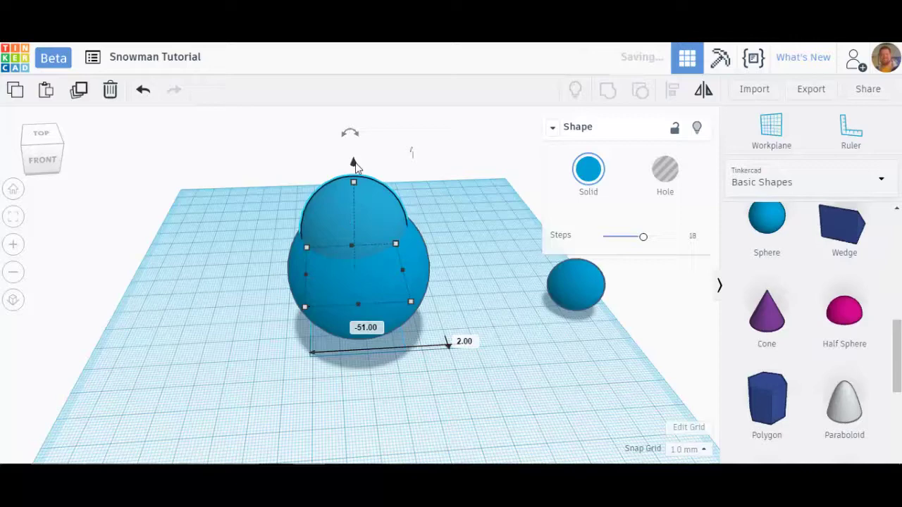
drag(355, 165, 360, 121)
scroll(426, 253, up, 3)
right_drag(426, 253, 428, 236)
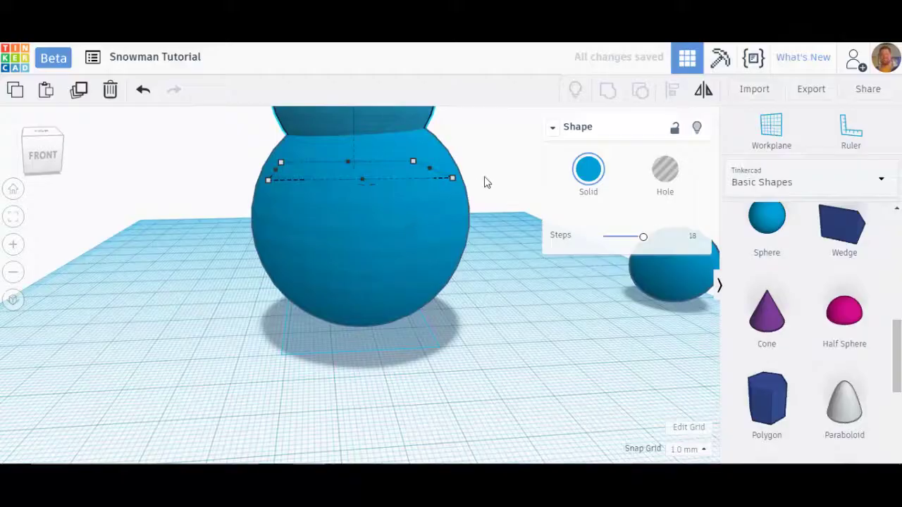
click(489, 173)
Adjust the medium sphere's lift to about 44 mm so it rests on the base sphere
right_drag(489, 174, 481, 252)
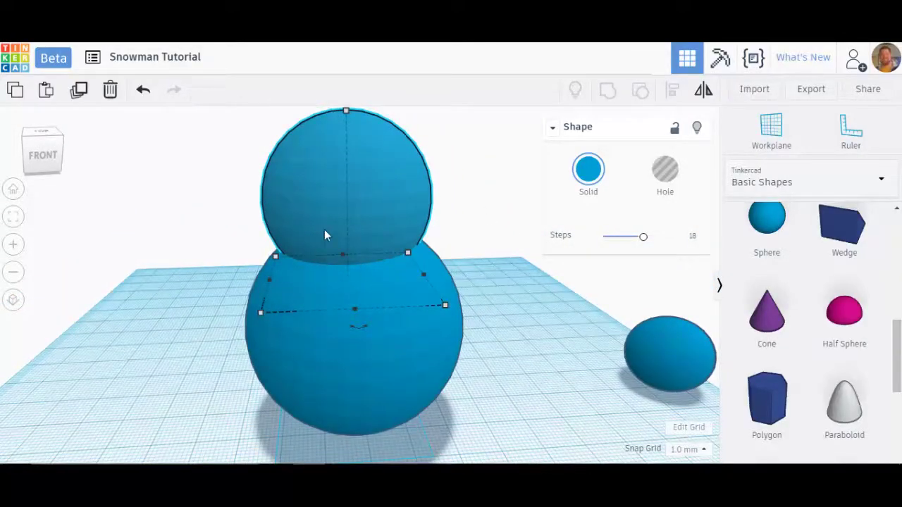
right_drag(458, 230, 396, 171)
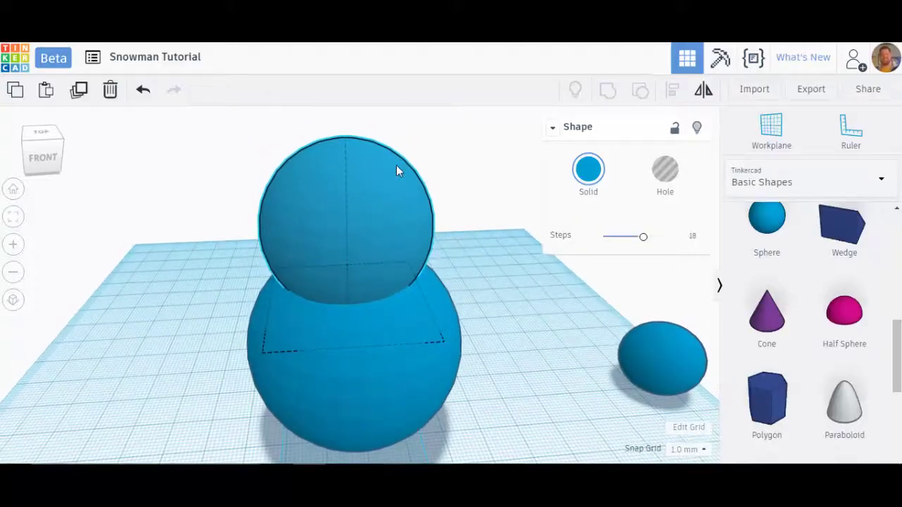
drag(346, 122, 346, 107)
scroll(461, 265, down, 2)
mouse_move(462, 265)
right_down()
mouse_move(472, 268)
mouse_move(467, 260)
right_up()
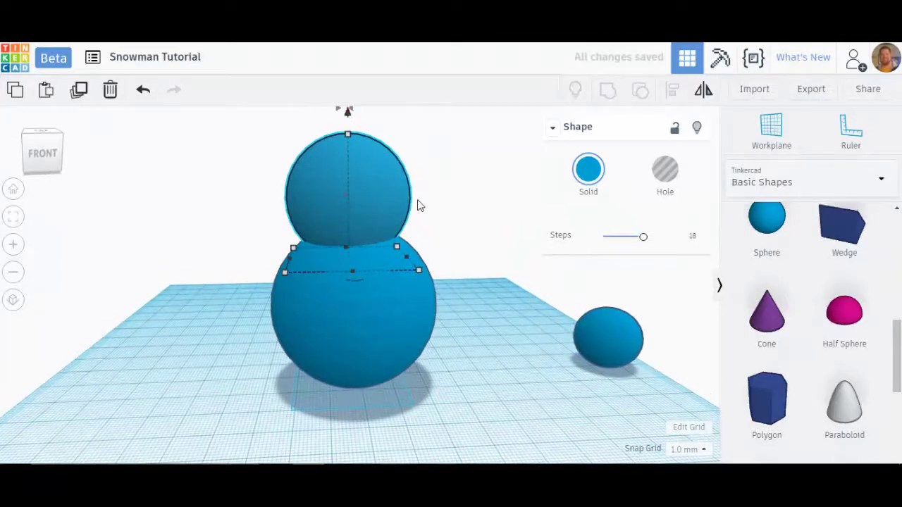
scroll(418, 205, down, 2)
mouse_move(350, 154)
mouse_down()
mouse_move(351, 135)
mouse_move(351, 143)
mouse_up()
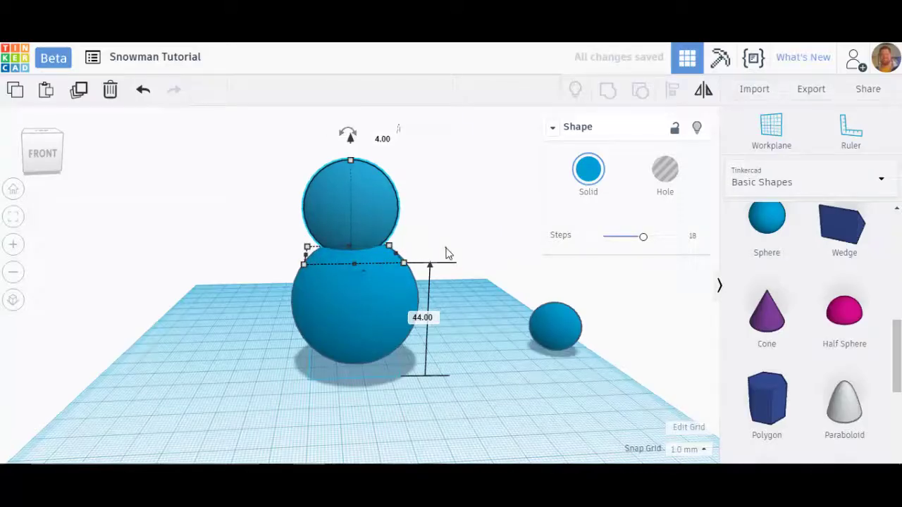
right_drag(446, 254, 442, 292)
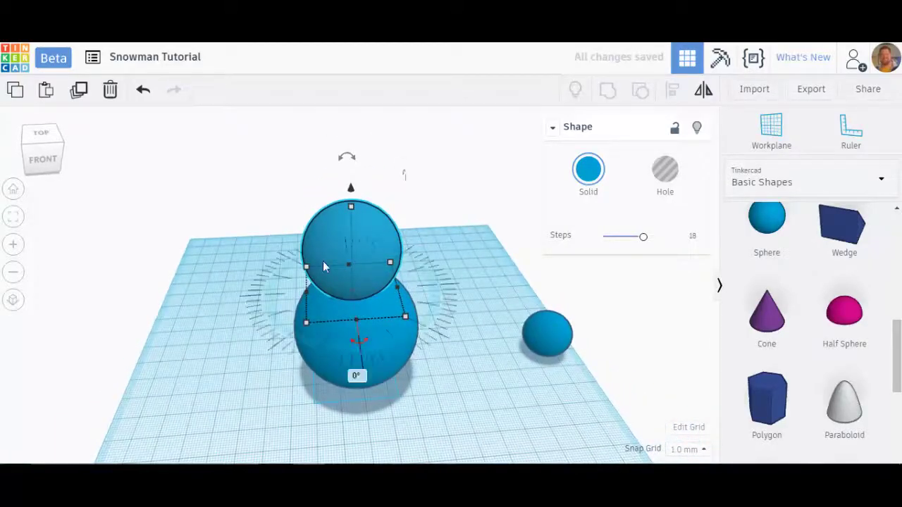
Raise the small sphere 15 mm and move it over the top of the middle sphere
click(553, 337)
drag(556, 307, 556, 272)
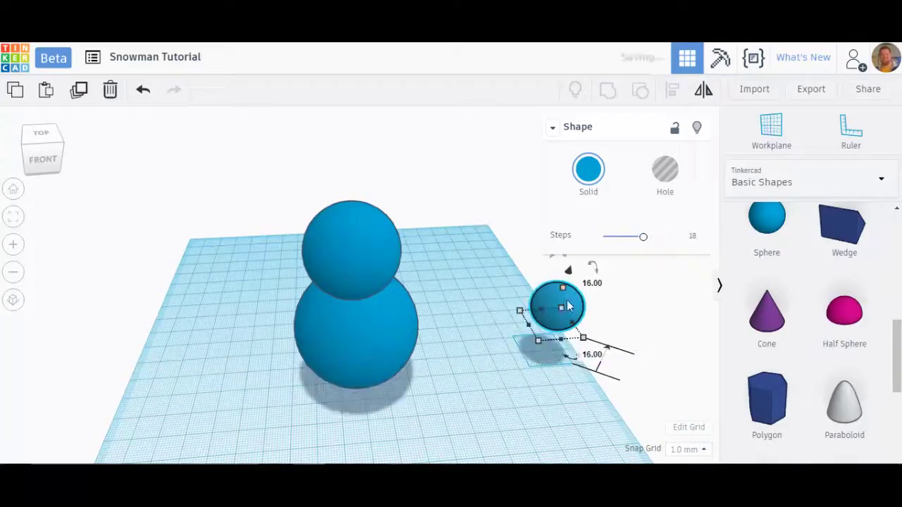
drag(559, 304, 453, 139)
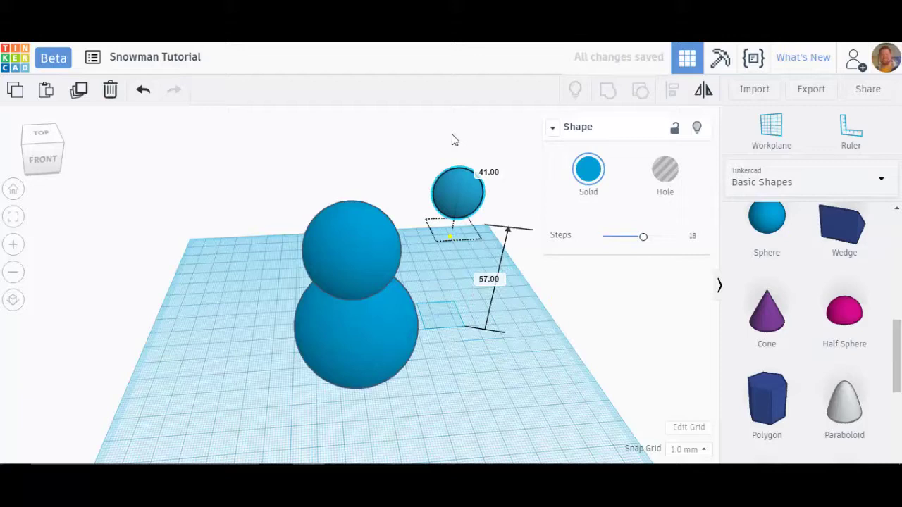
drag(475, 189, 402, 213)
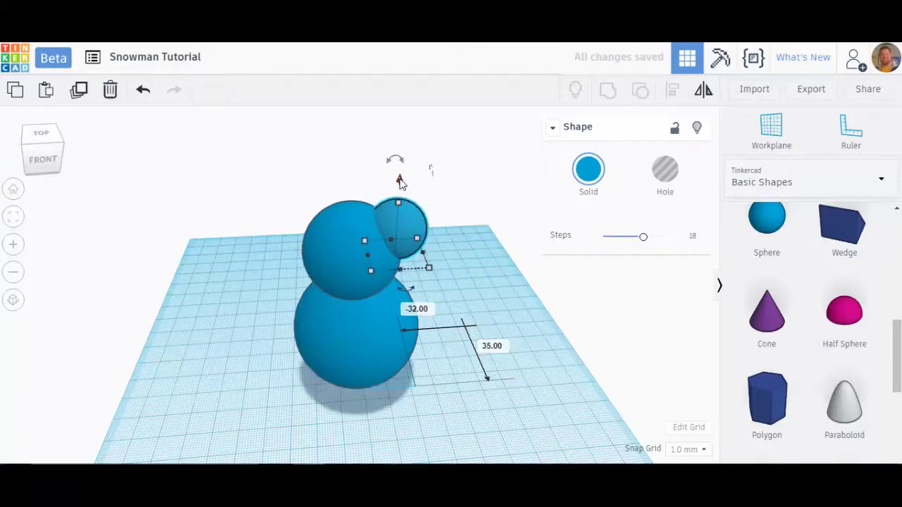
drag(399, 181, 405, 141)
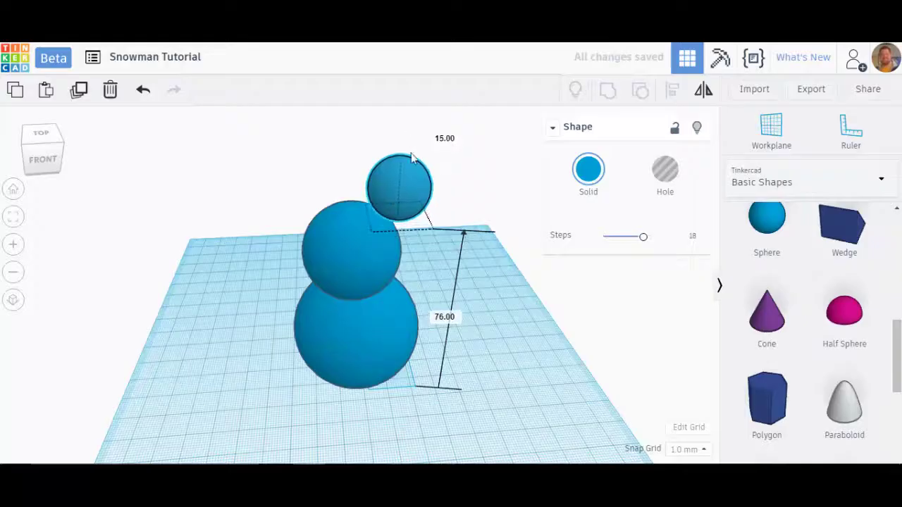
drag(413, 185, 369, 185)
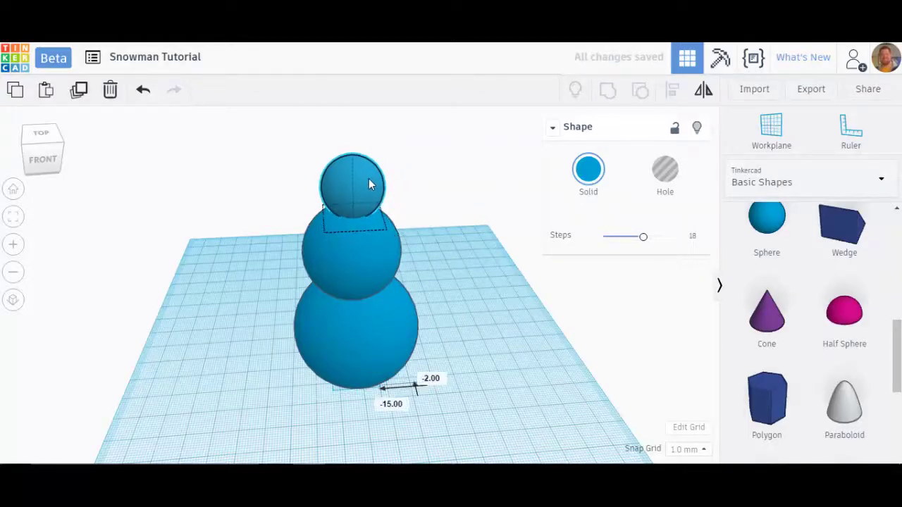
Check the head from another angle and nudge it into place, about 75 mm up
scroll(371, 228, up, 5)
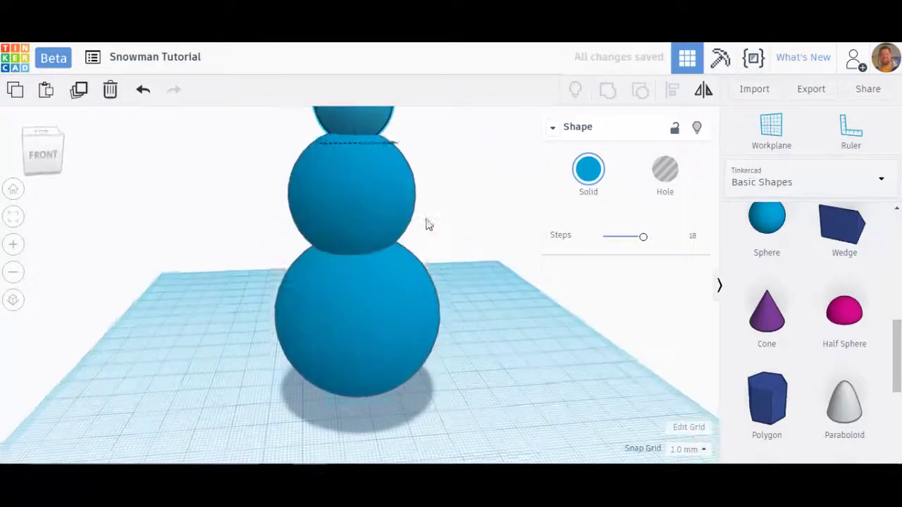
right_drag(428, 224, 346, 249)
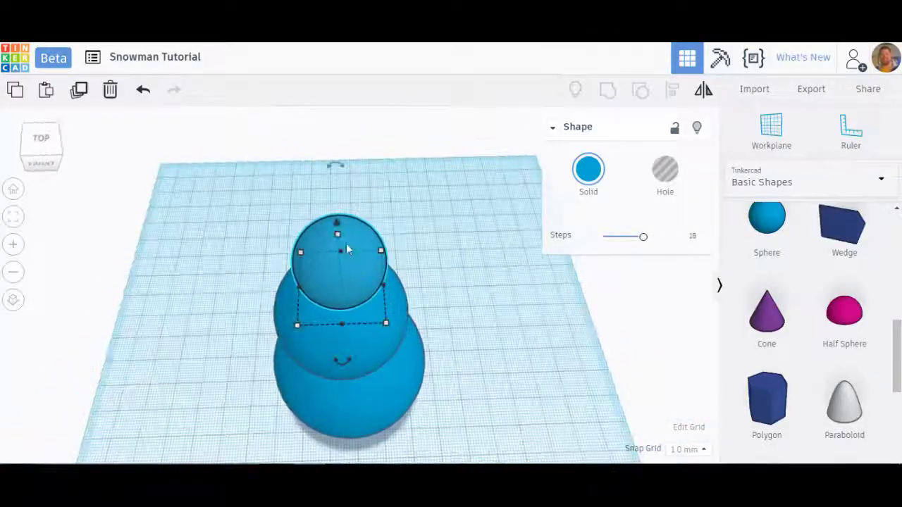
click(338, 225)
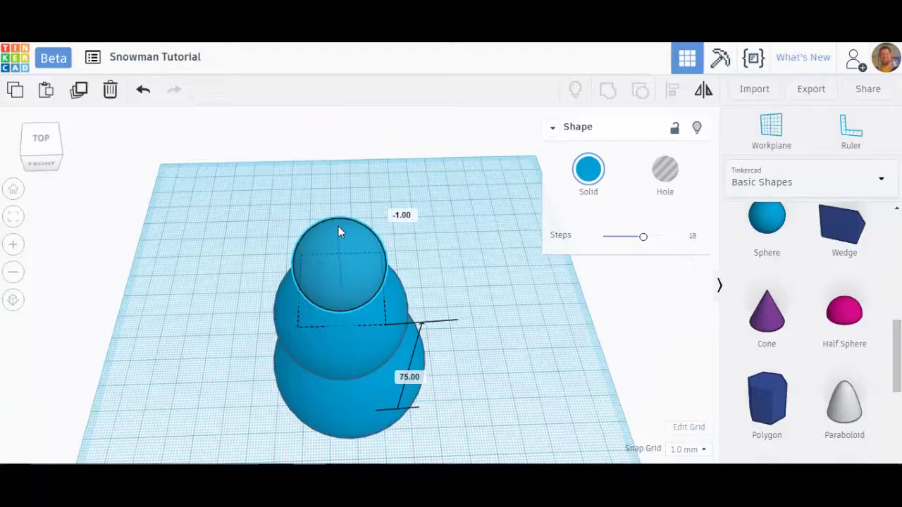
right_drag(426, 248, 346, 226)
scroll(489, 311, down, 6)
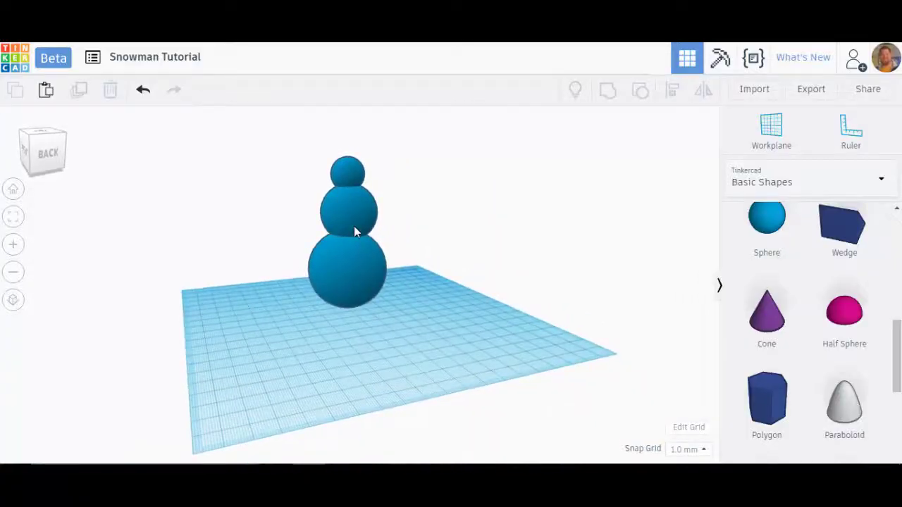
Shift the middle sphere slightly sideways
drag(353, 226, 359, 226)
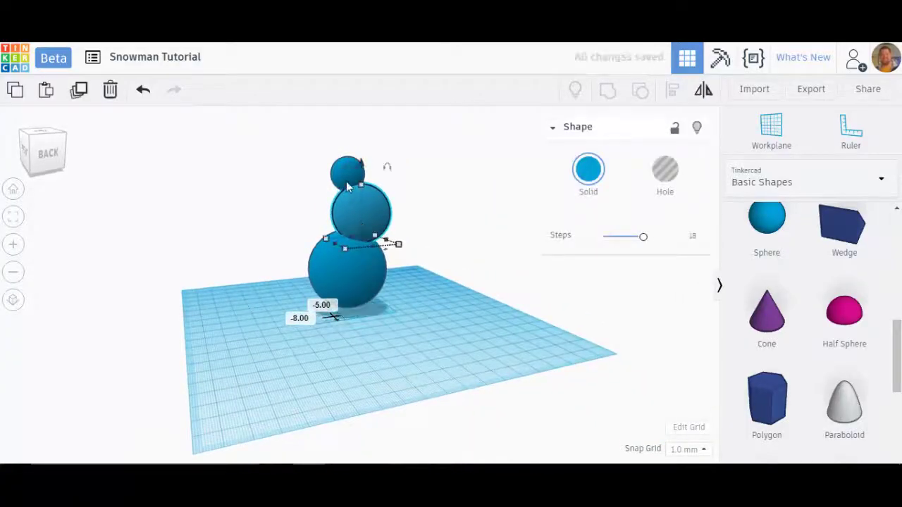
mouse_move(345, 180)
click(420, 298)
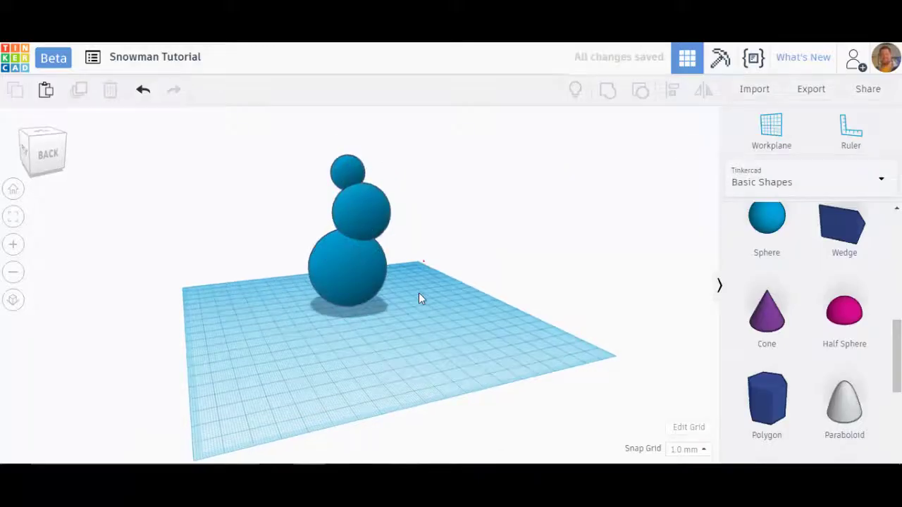
right_drag(420, 298, 423, 336)
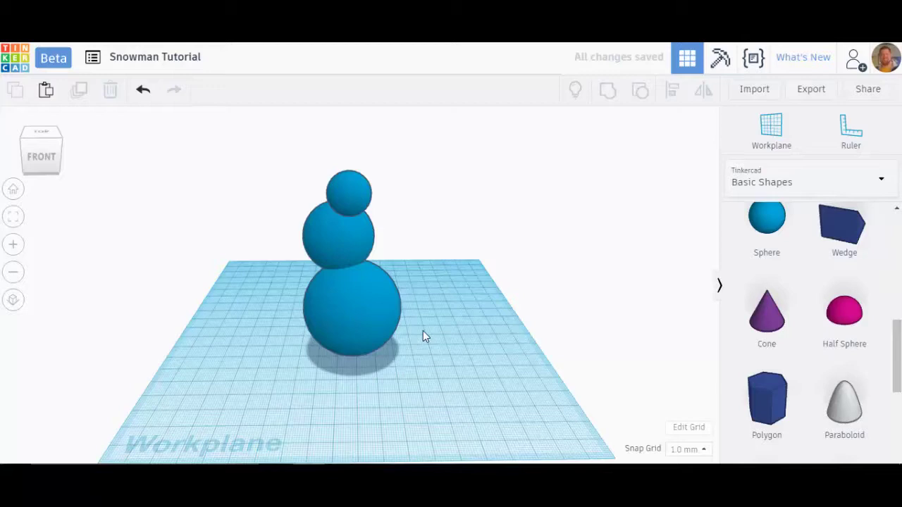
Select all three spheres and centre-align them side-to-side and front-to-back
drag(385, 349, 282, 159)
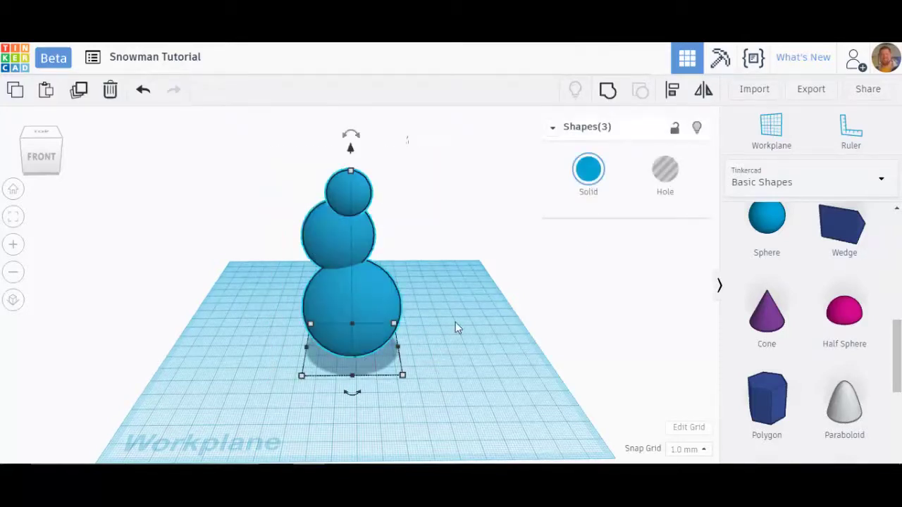
click(673, 92)
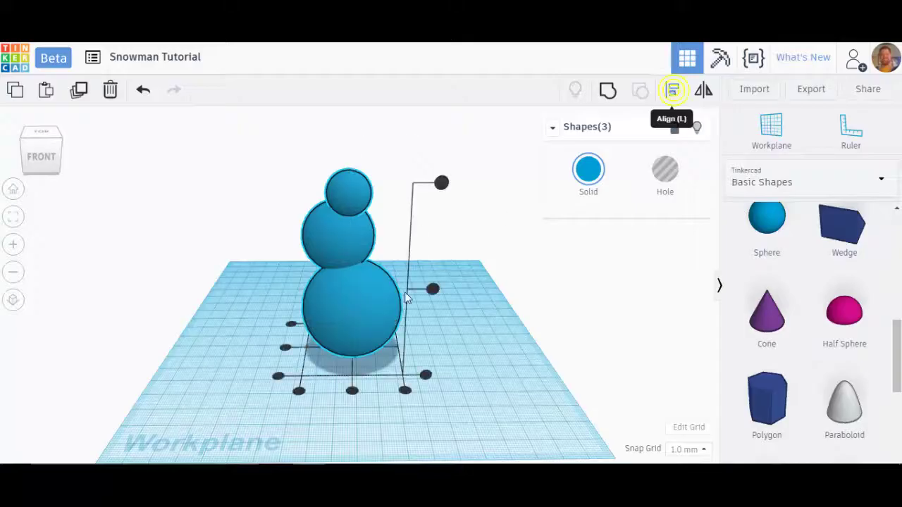
click(285, 349)
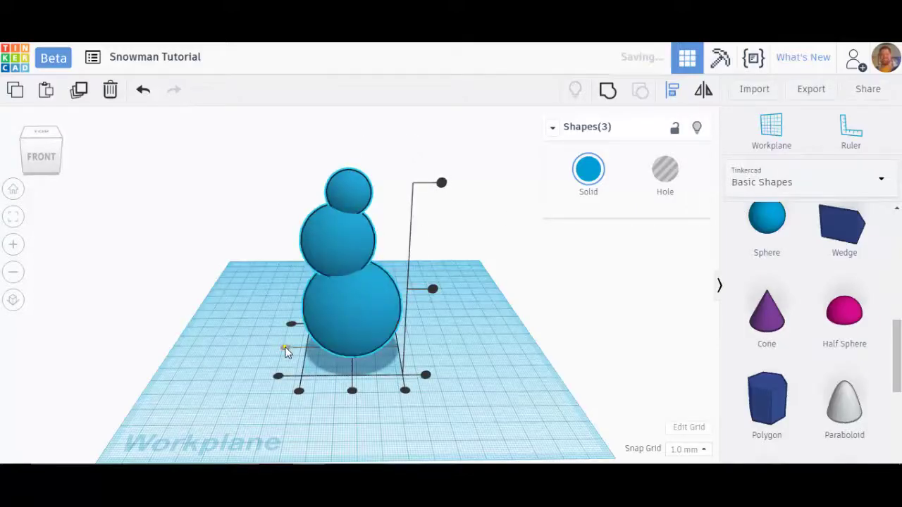
click(352, 393)
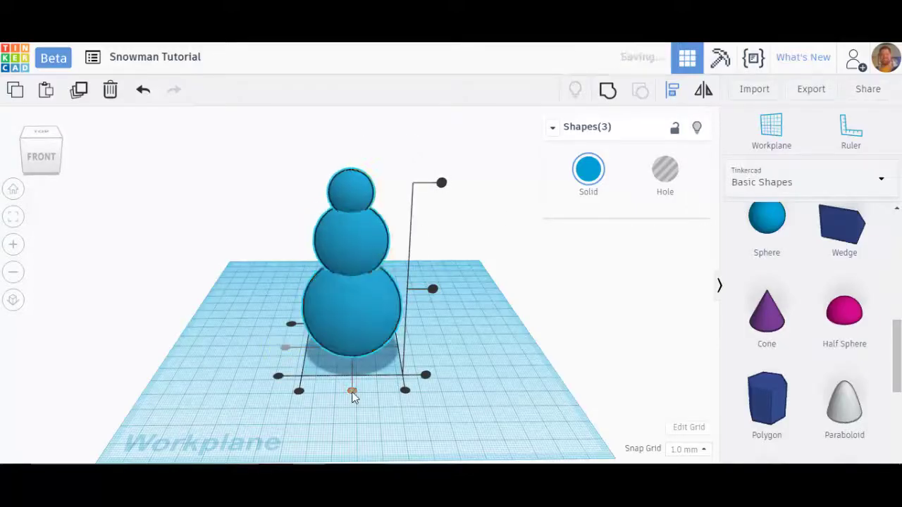
click(468, 377)
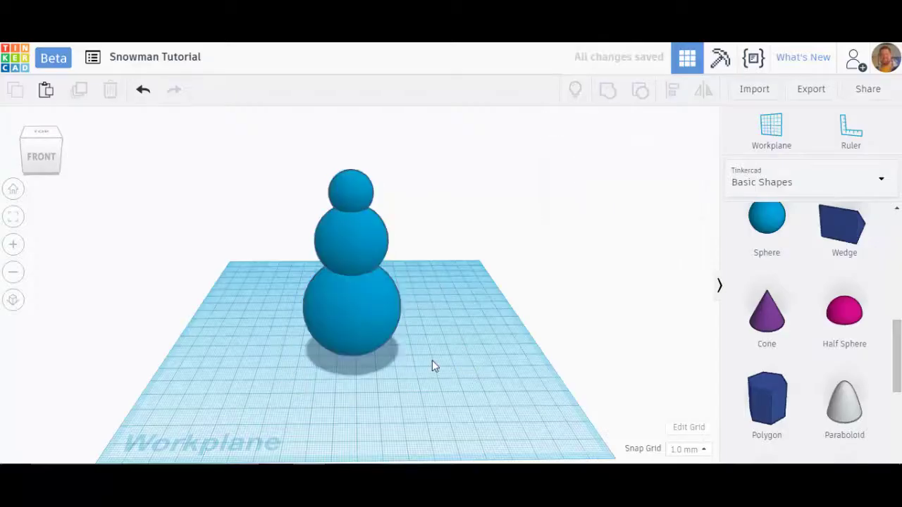
Group the three spheres into one shape and colour it white
right_drag(352, 416, 391, 342)
drag(433, 361, 299, 164)
click(609, 91)
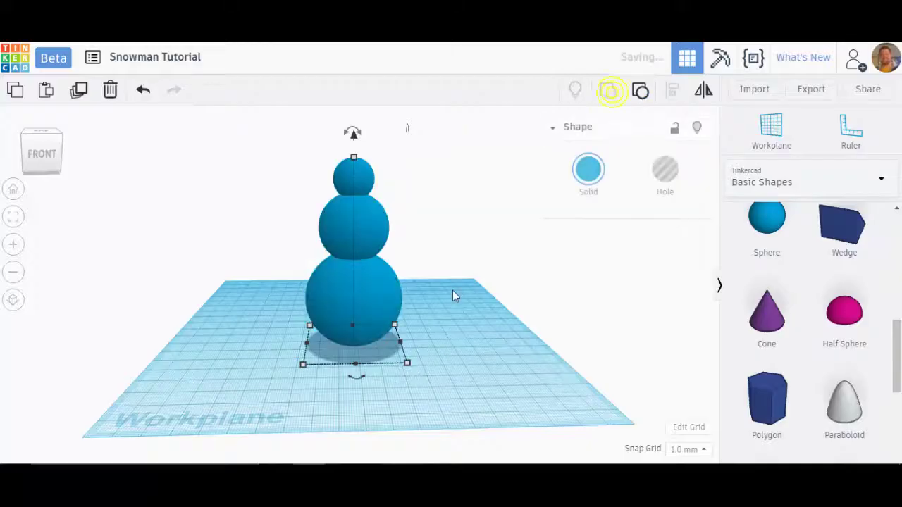
click(590, 180)
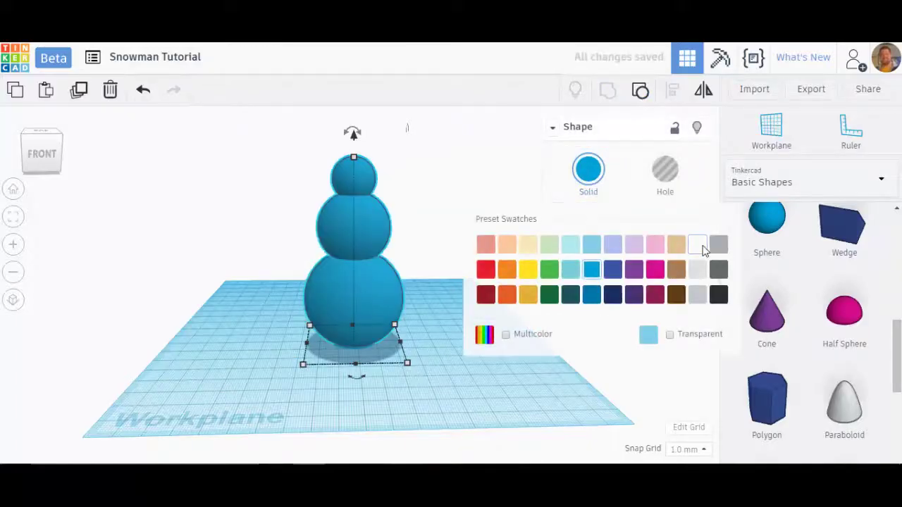
click(701, 248)
click(454, 320)
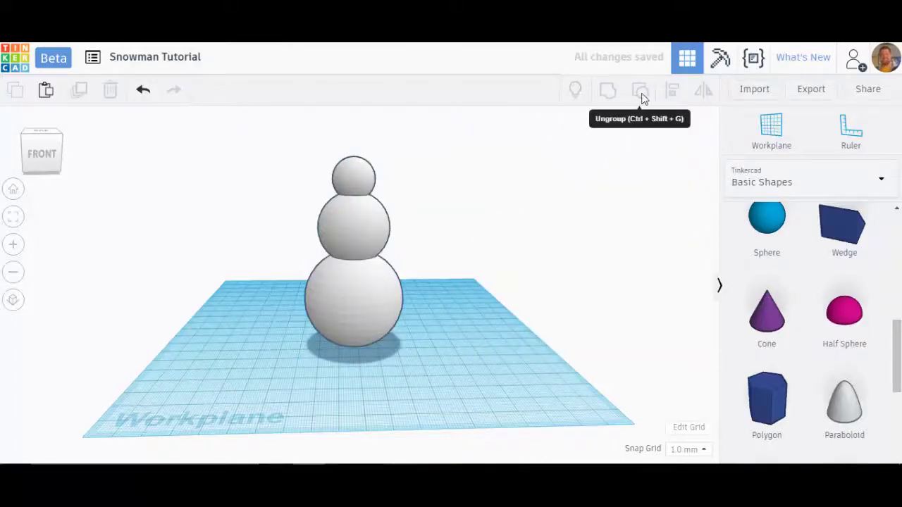
Orbit to inspect the grouped snowman from underneath and return to a front view
right_drag(437, 350, 352, 291)
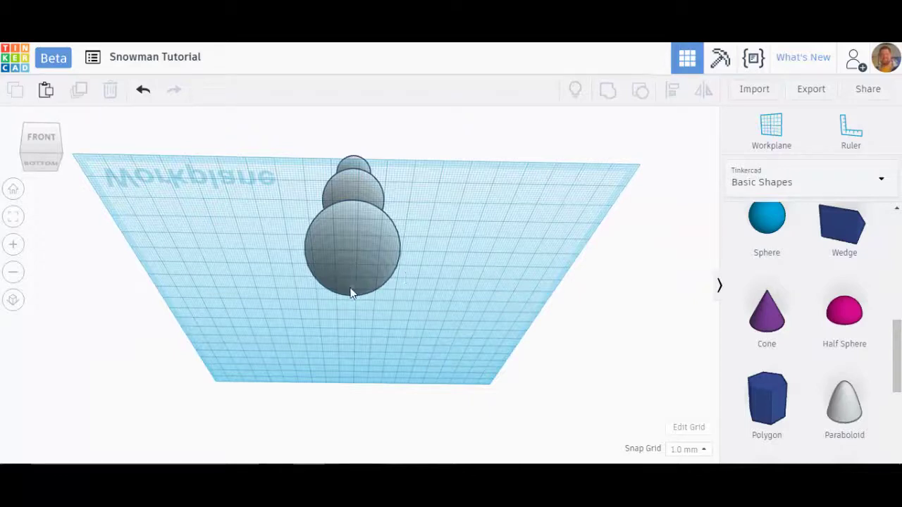
right_drag(365, 296, 354, 275)
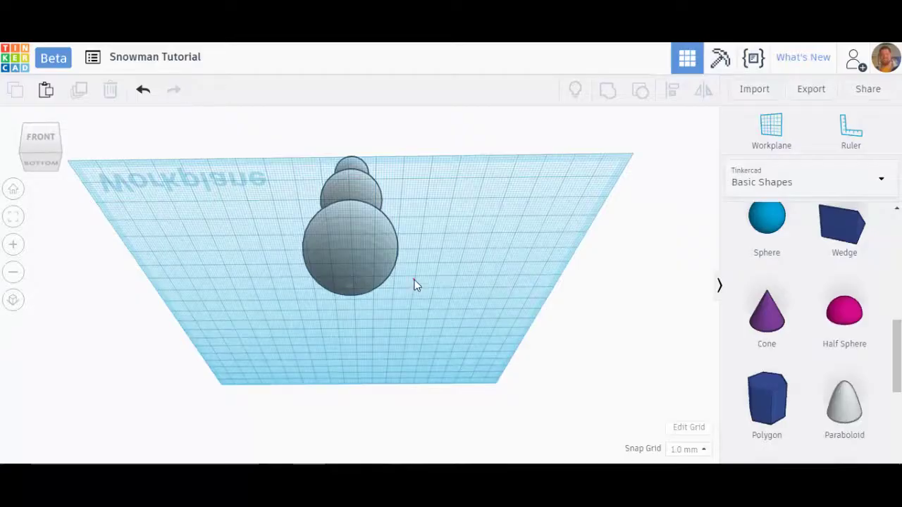
right_drag(414, 286, 419, 346)
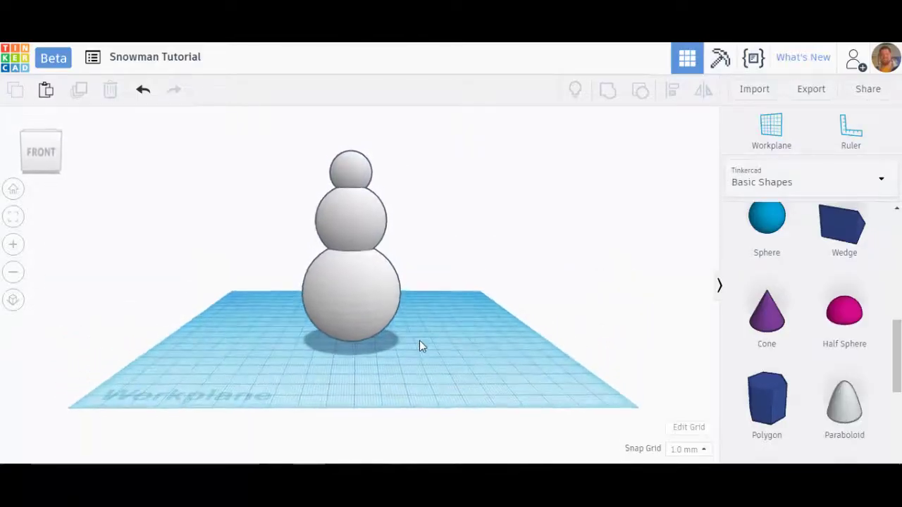
Lower the whole snowman to -4.00 mm and orbit underneath to inspect its base
click(361, 178)
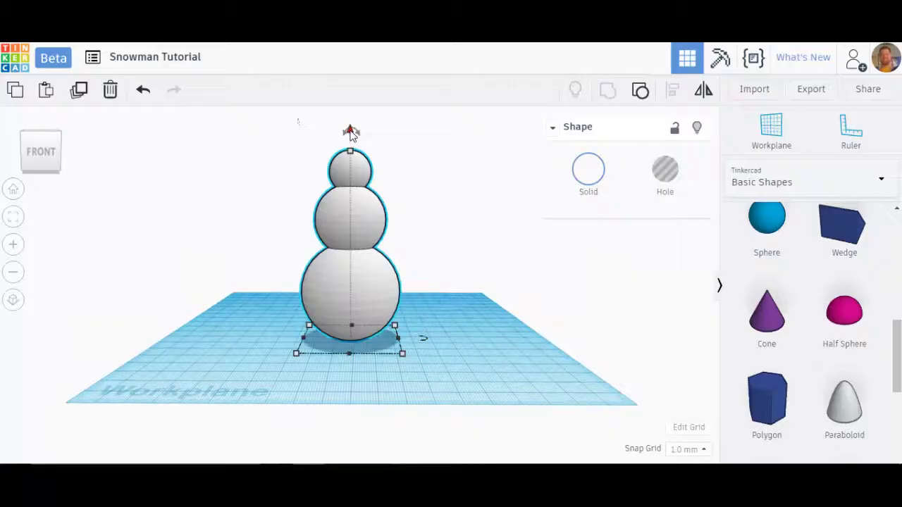
drag(351, 133, 352, 145)
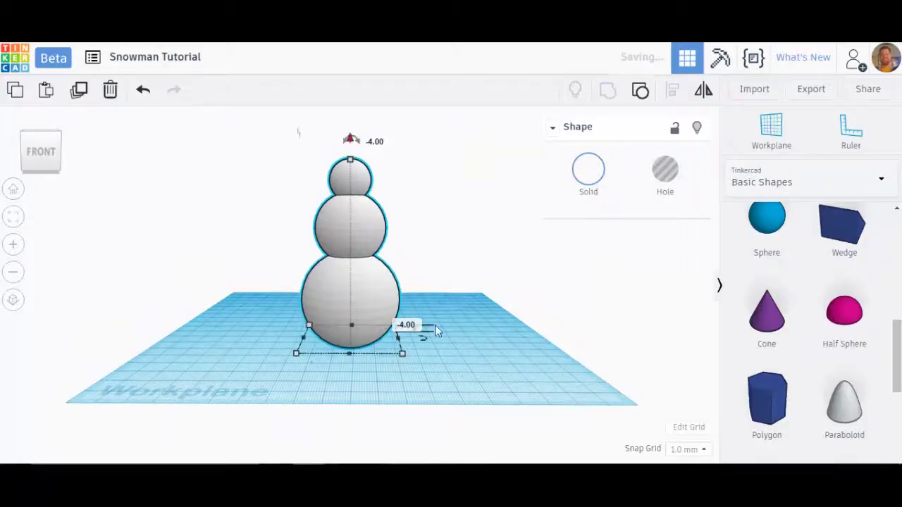
right_drag(436, 325, 415, 146)
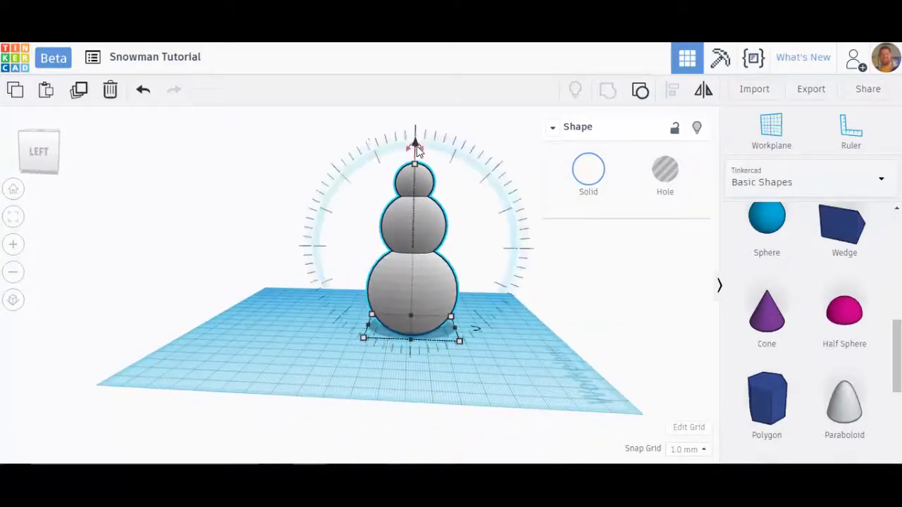
drag(415, 145, 409, 122)
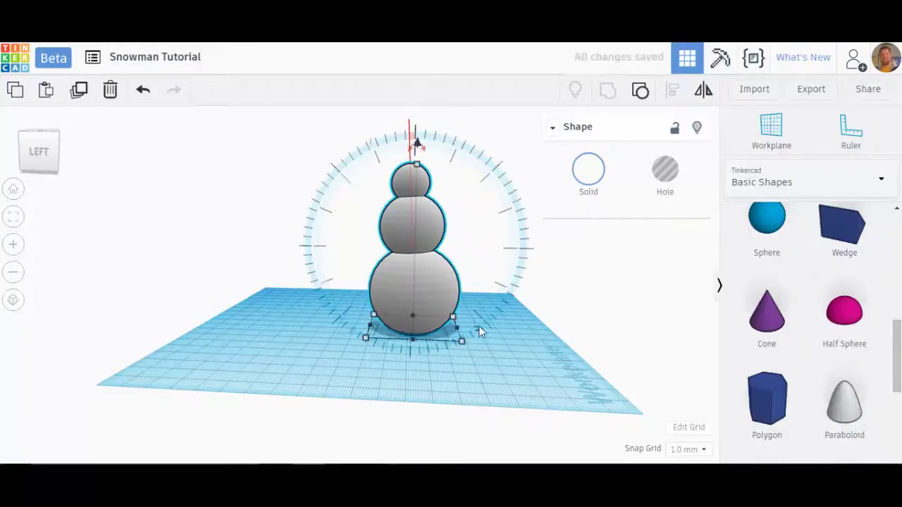
click(514, 357)
right_drag(513, 357, 363, 294)
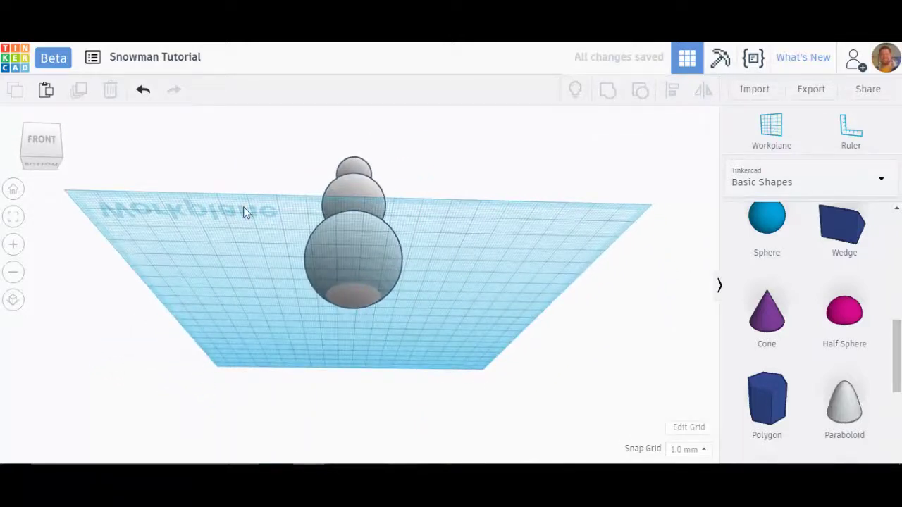
Drop a Box hole onto the workplane and move it next to the snowman's base
right_drag(454, 276, 656, 323)
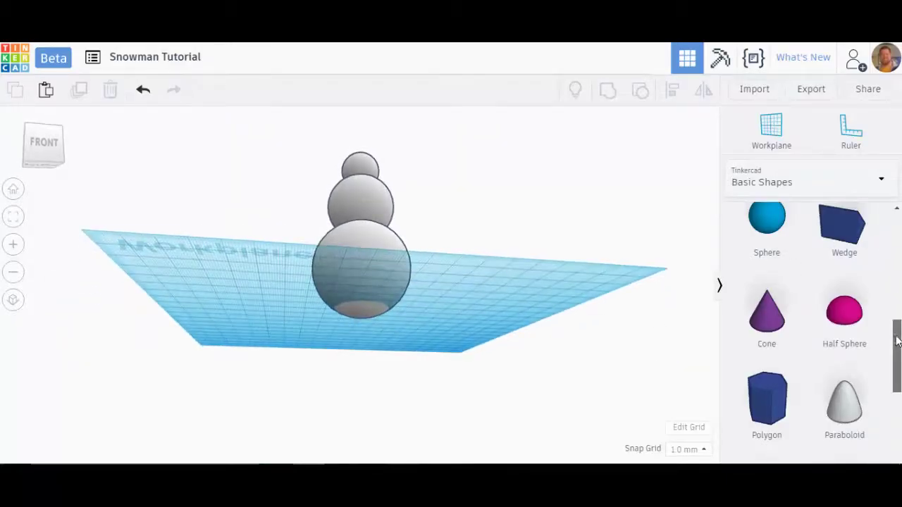
drag(897, 318, 897, 212)
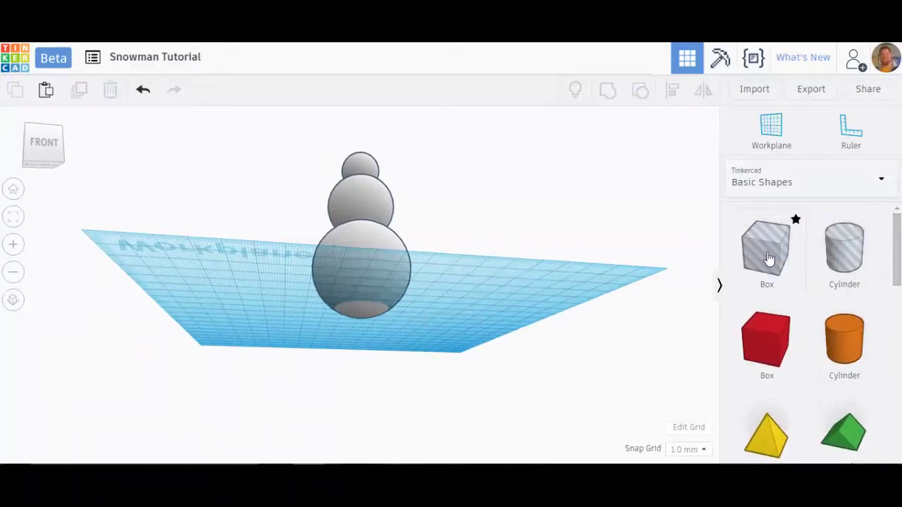
drag(753, 257, 350, 396)
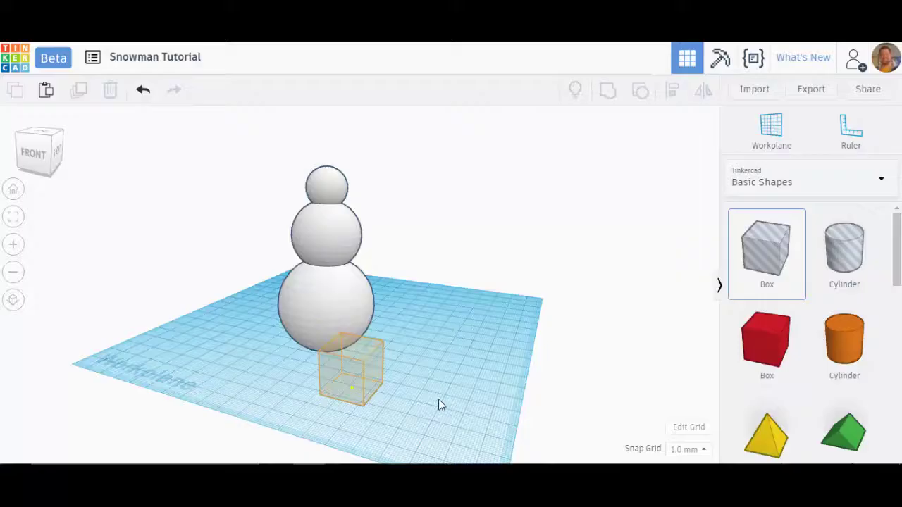
right_drag(438, 405, 421, 308)
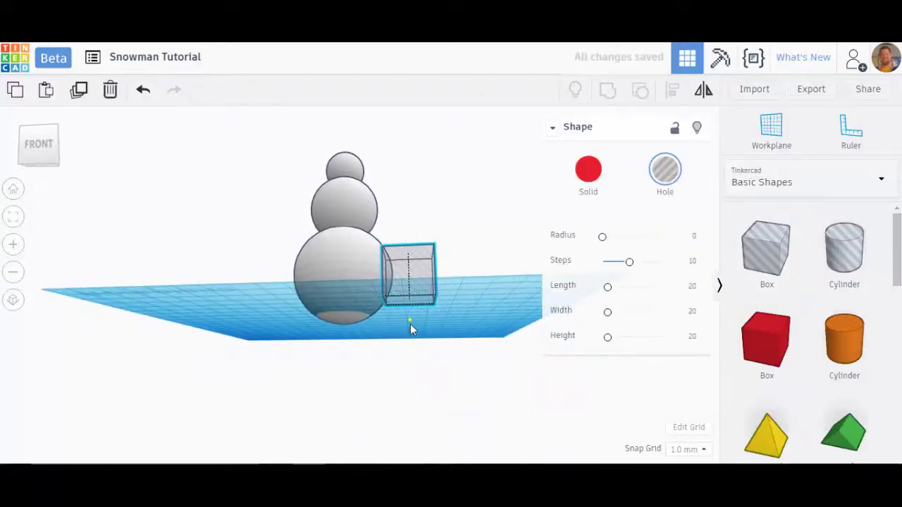
drag(410, 326, 410, 362)
right_drag(421, 362, 473, 365)
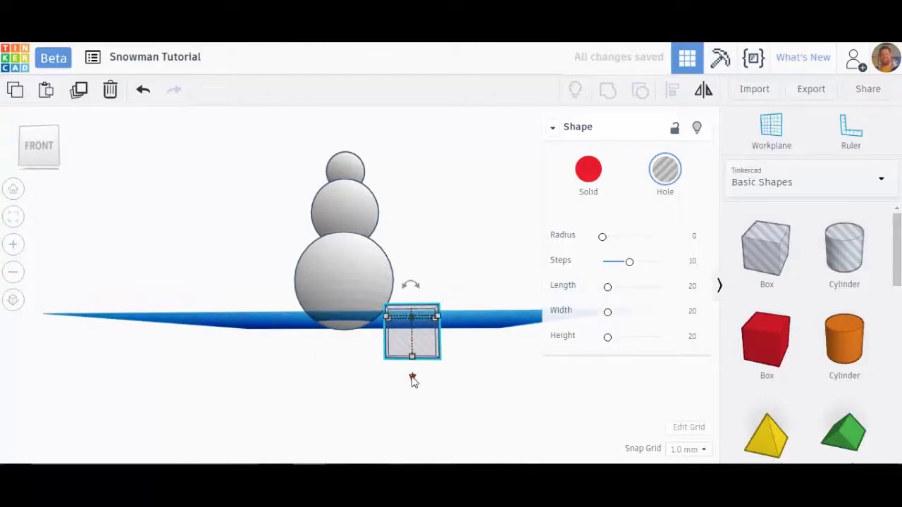
Sink the hole box 20 mm so its top sits level with the workplane
drag(412, 381, 413, 387)
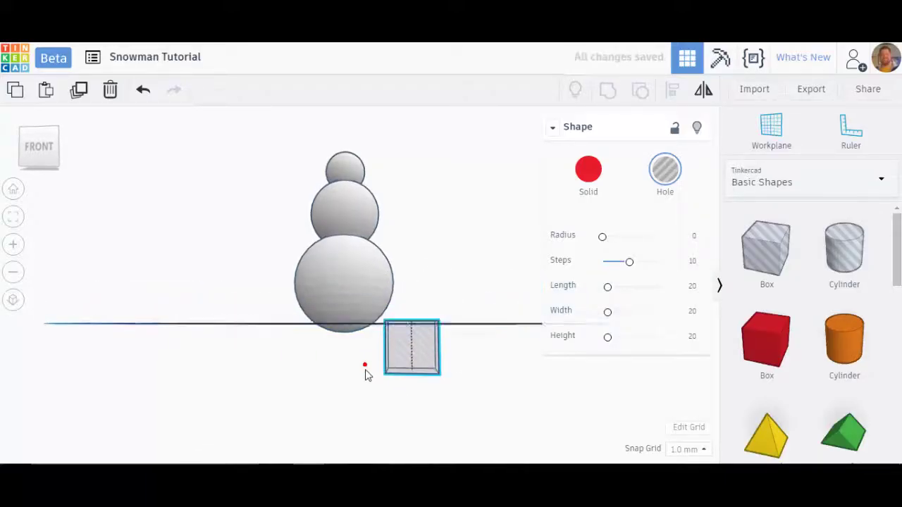
right_drag(365, 375, 378, 370)
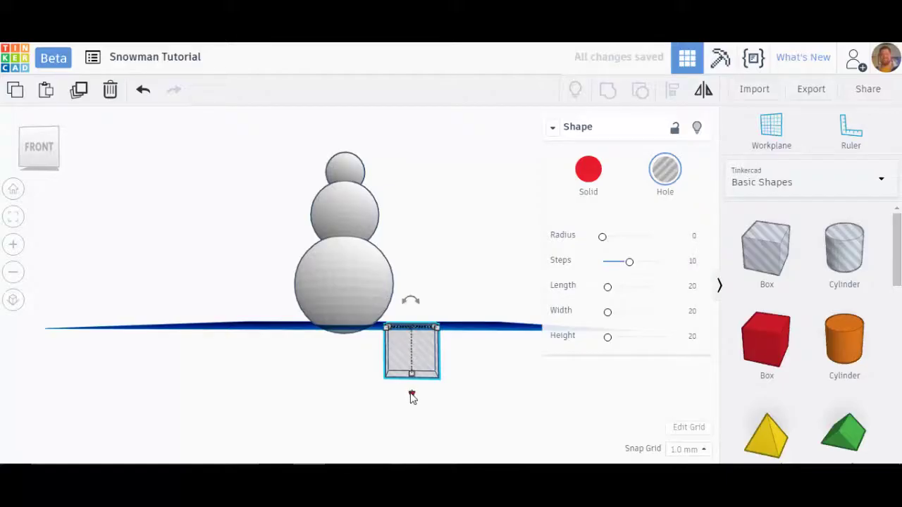
drag(413, 399, 415, 403)
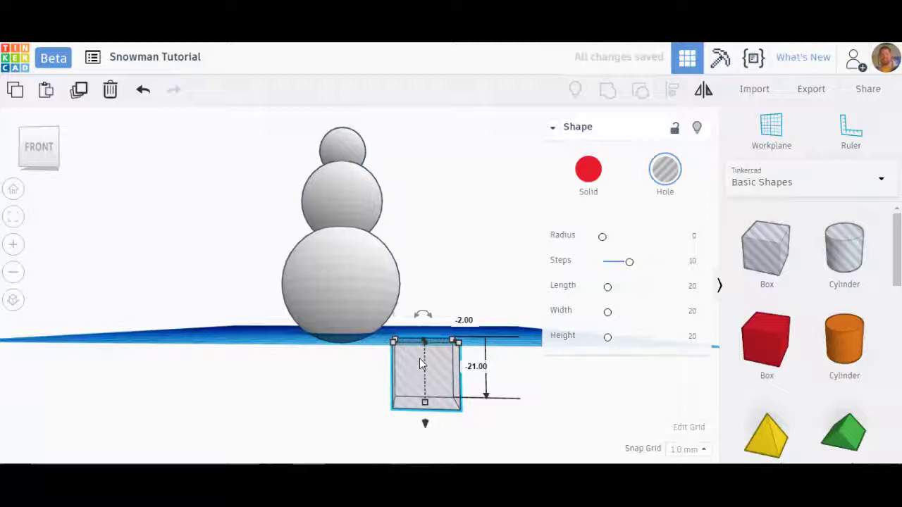
scroll(435, 376, up, 4)
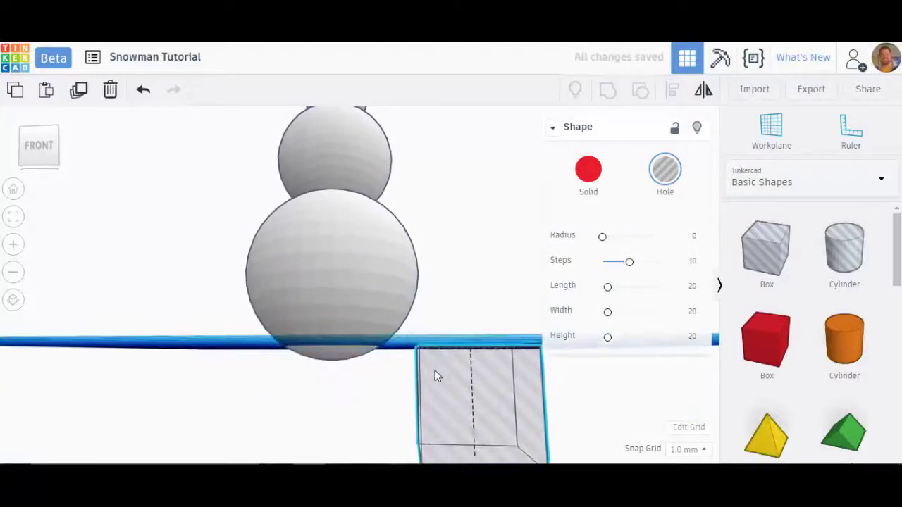
scroll(450, 386, down, 3)
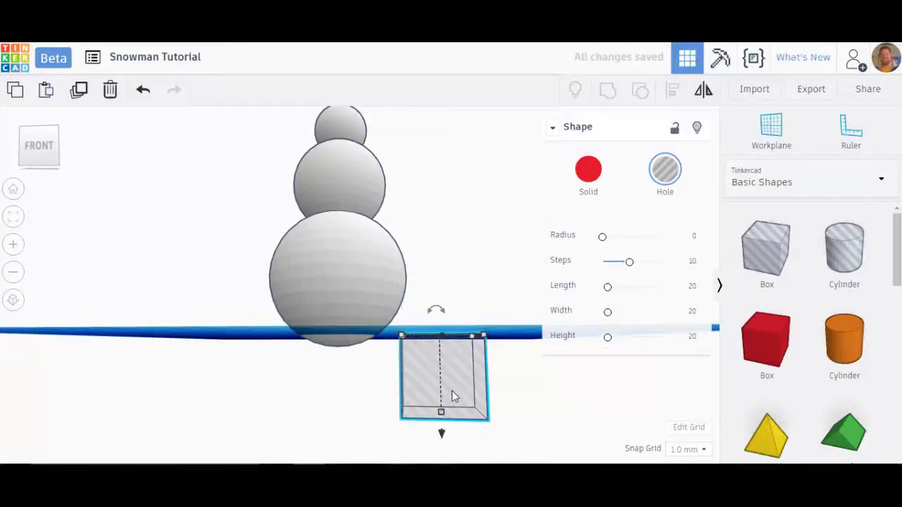
drag(437, 431, 437, 427)
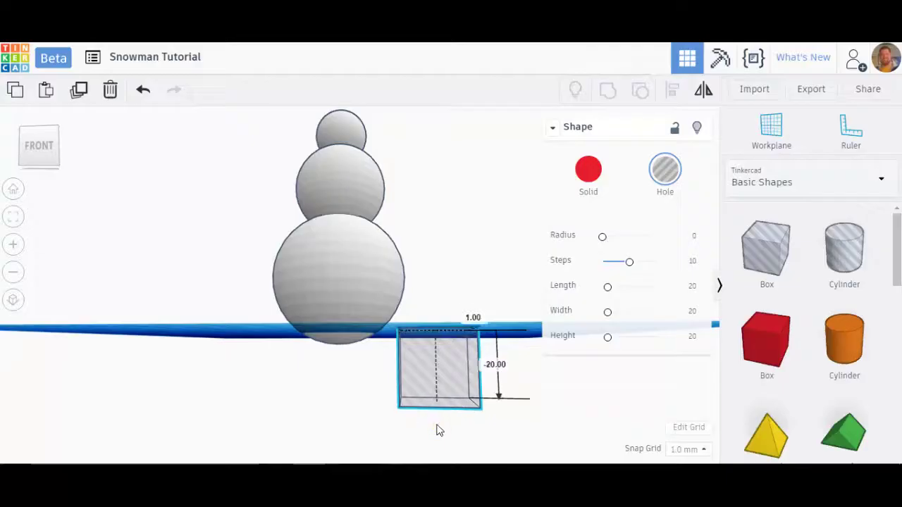
click(437, 426)
right_drag(401, 361, 457, 214)
Stretch the hole box to about 94 x 100 mm around the snowman's base
click(457, 214)
drag(427, 198, 237, 350)
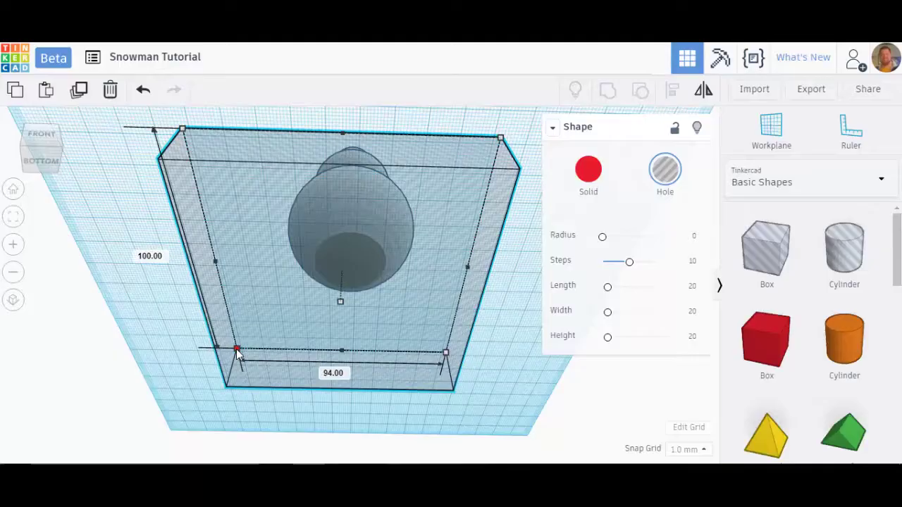
right_drag(239, 349, 423, 351)
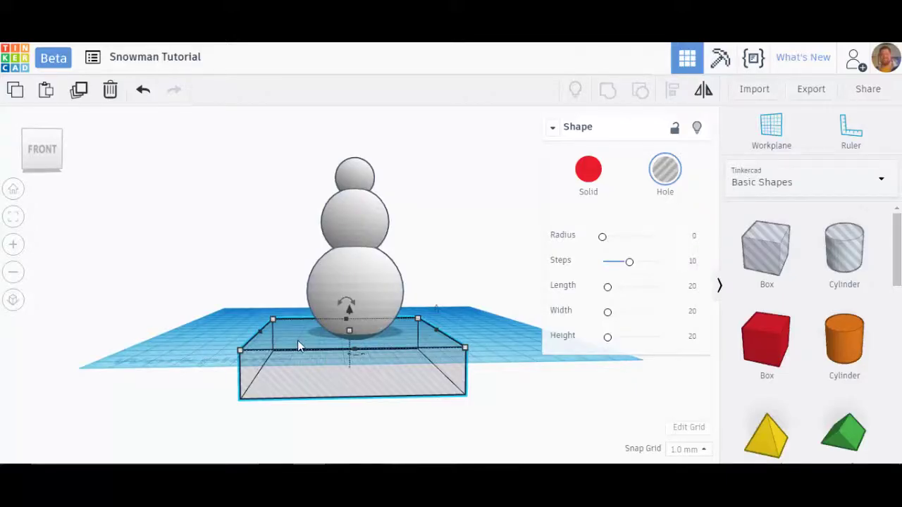
Group the snowman with the hole box and check the flat bottom from below
click(272, 192)
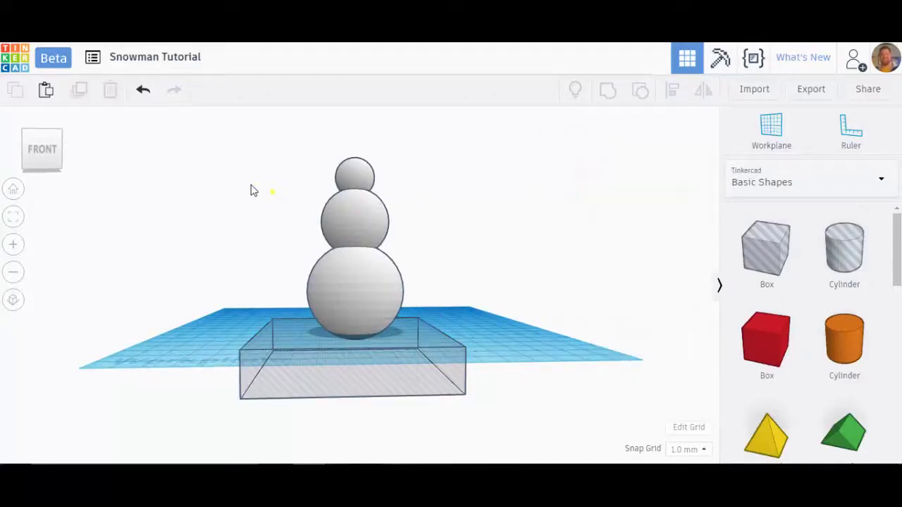
drag(332, 295, 465, 420)
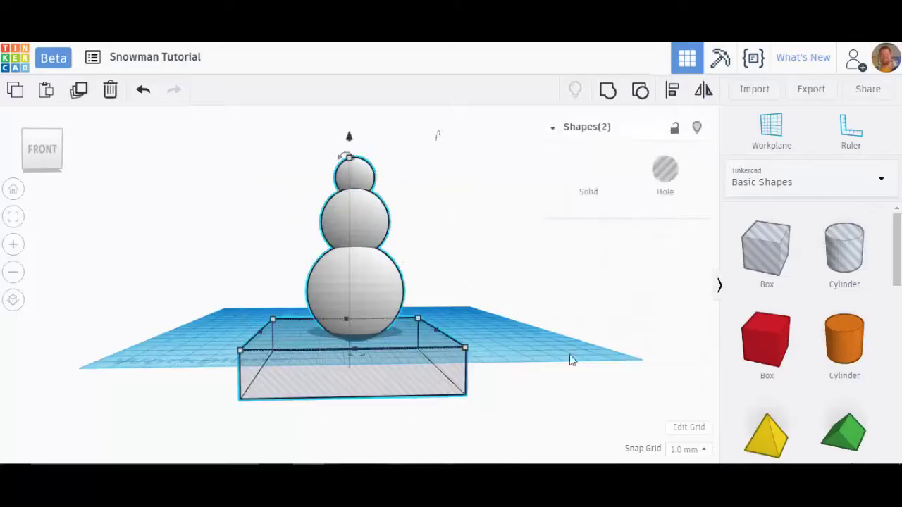
click(607, 92)
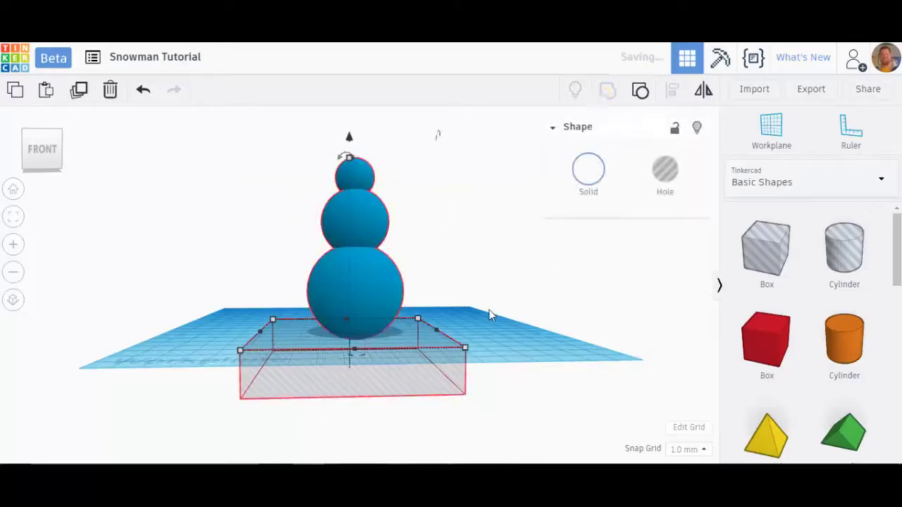
click(471, 333)
right_drag(471, 334, 334, 380)
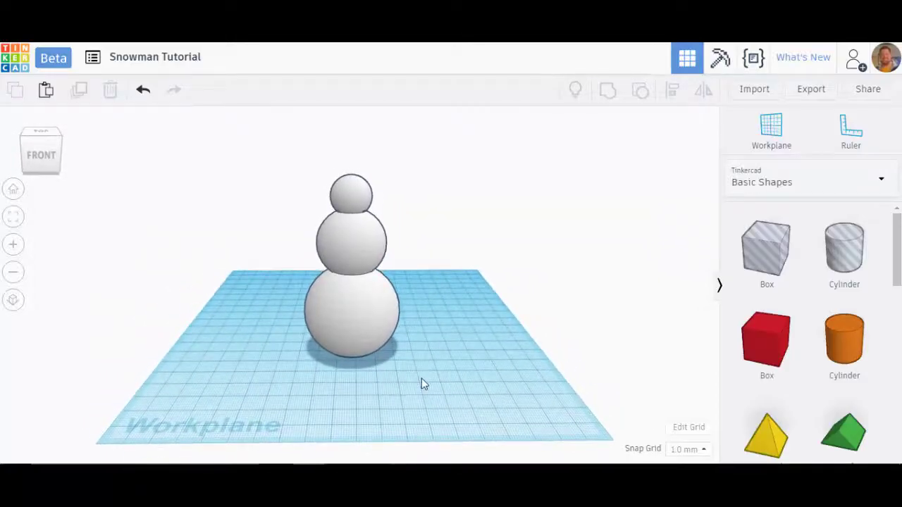
Add two orange cylinders to the workplane beside the snowman
right_drag(421, 379, 518, 362)
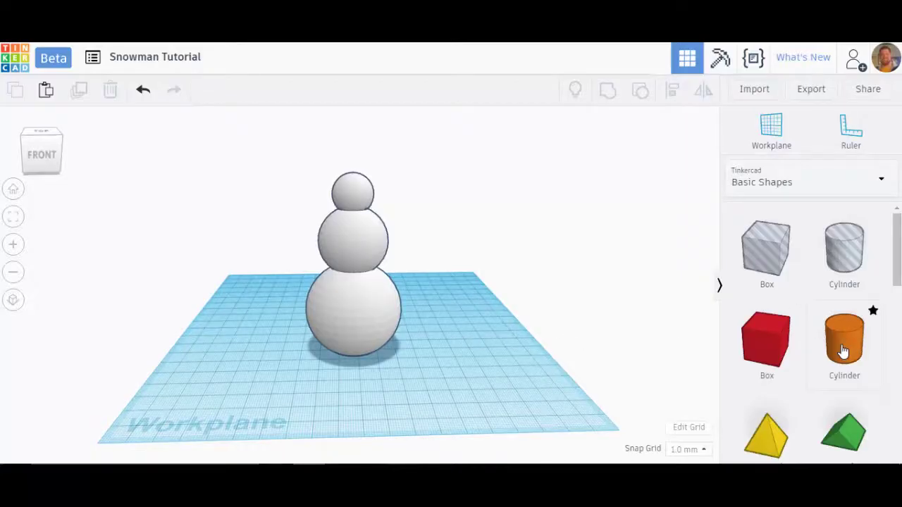
drag(844, 351, 460, 357)
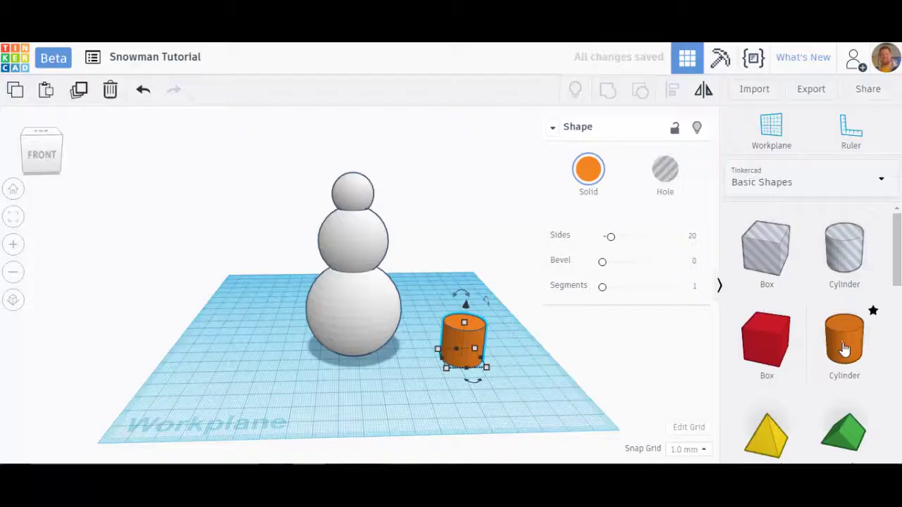
drag(843, 350, 449, 389)
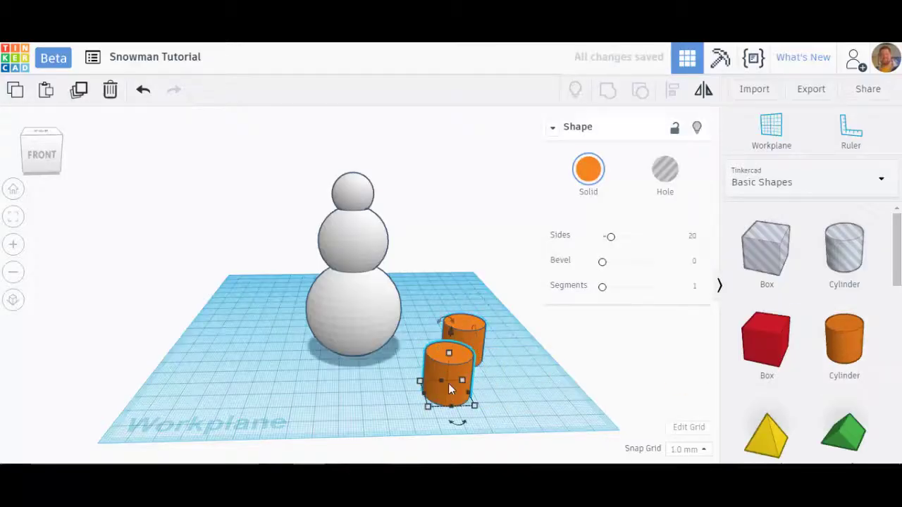
Flatten the front cylinder to 3 mm and widen it into a 26 x 26 mm brim
drag(449, 354, 449, 392)
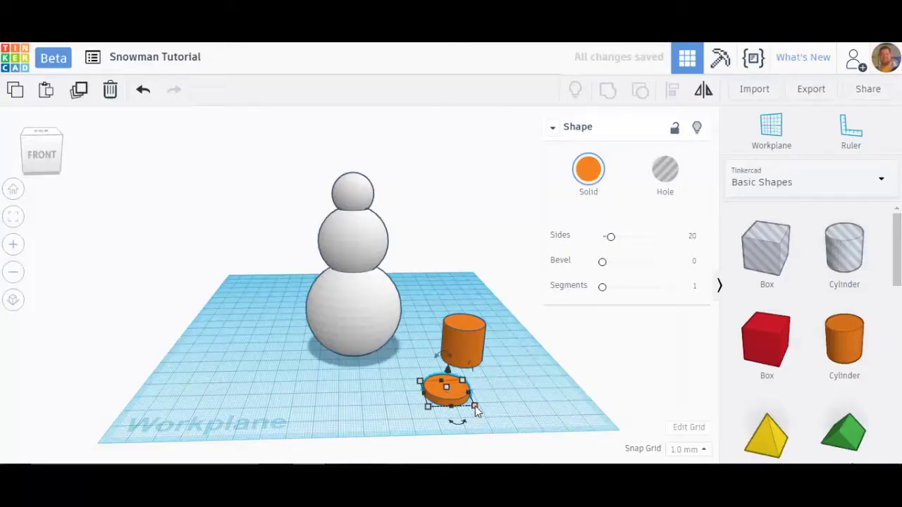
mouse_move(476, 412)
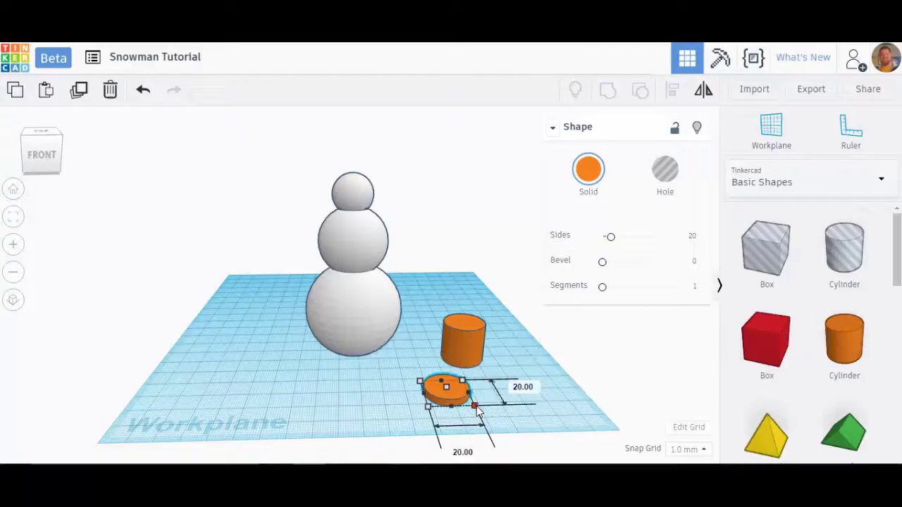
drag(477, 409, 472, 365)
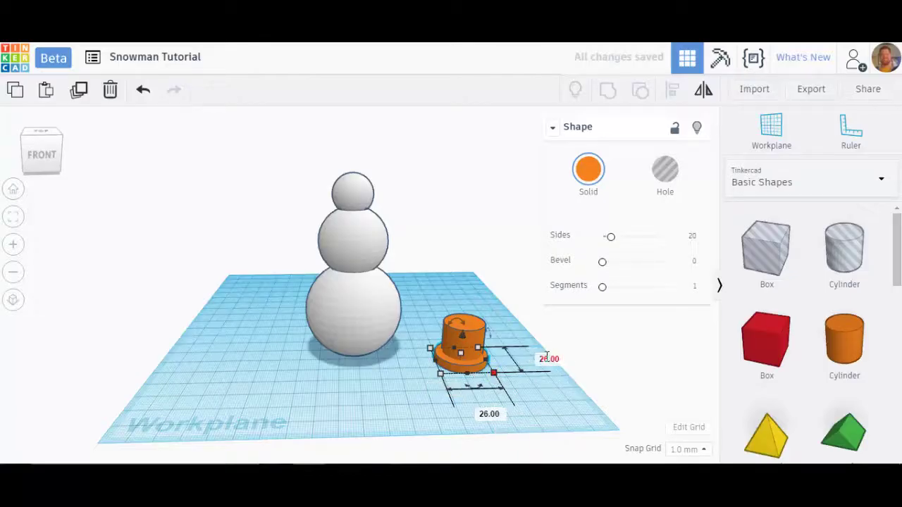
Resize the brim to 30 x 30 mm
click(547, 357)
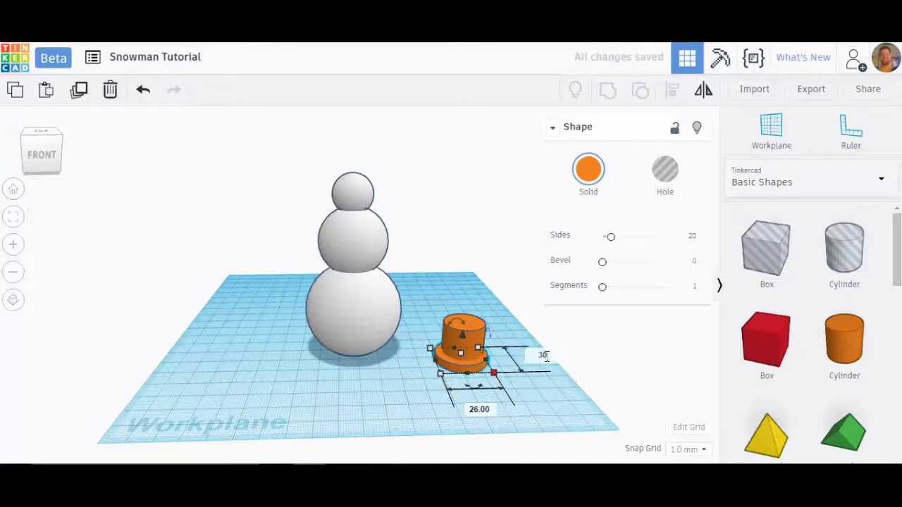
key(Return)
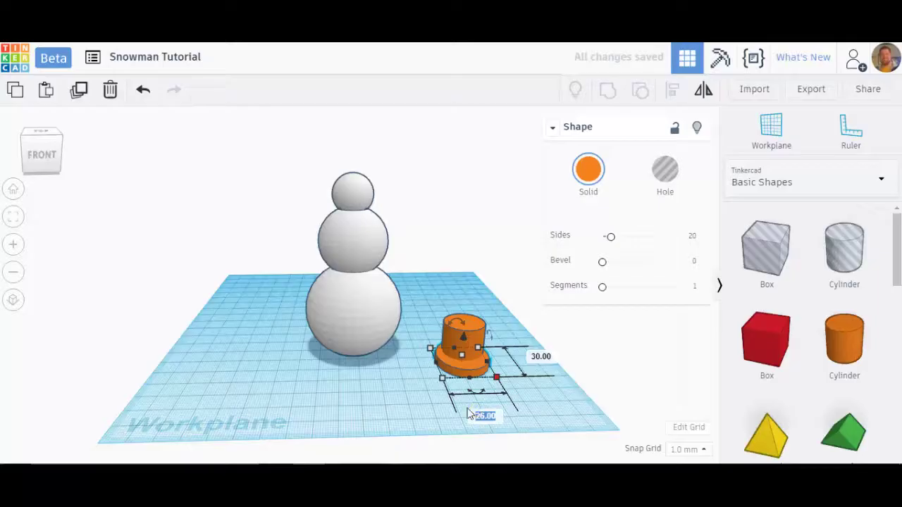
text(30)
key(Return)
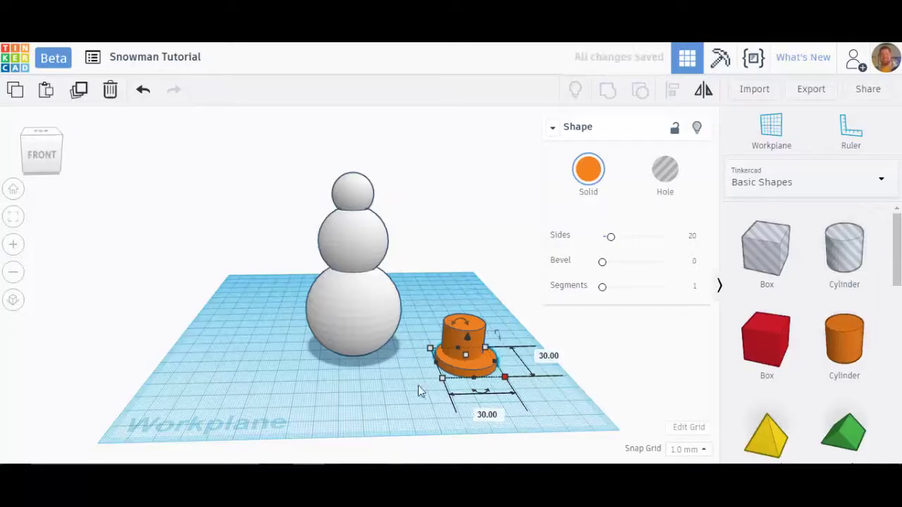
Align the crown centred on the brim in both directions
click(418, 386)
drag(506, 388, 523, 378)
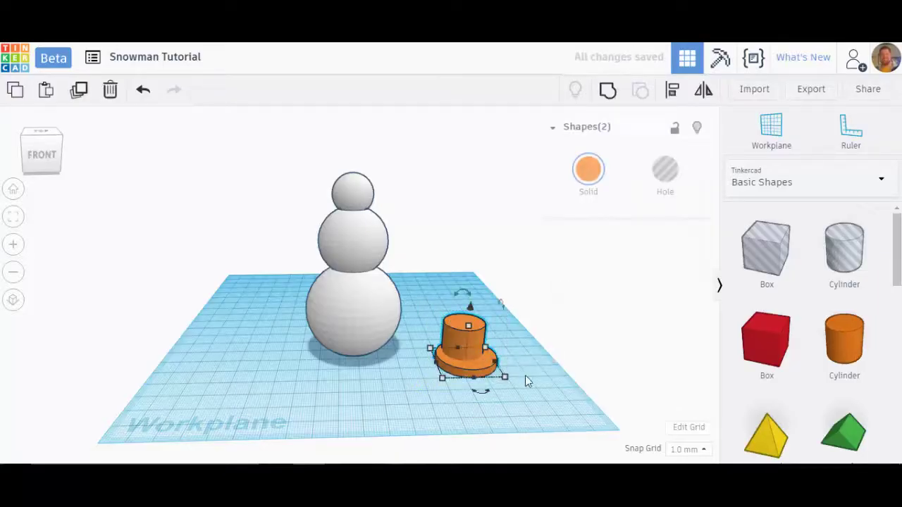
click(675, 98)
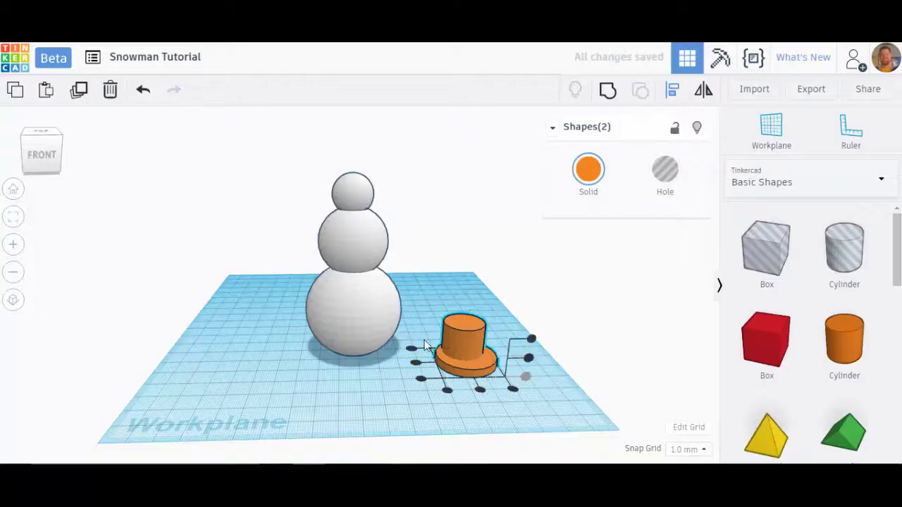
click(416, 363)
click(480, 390)
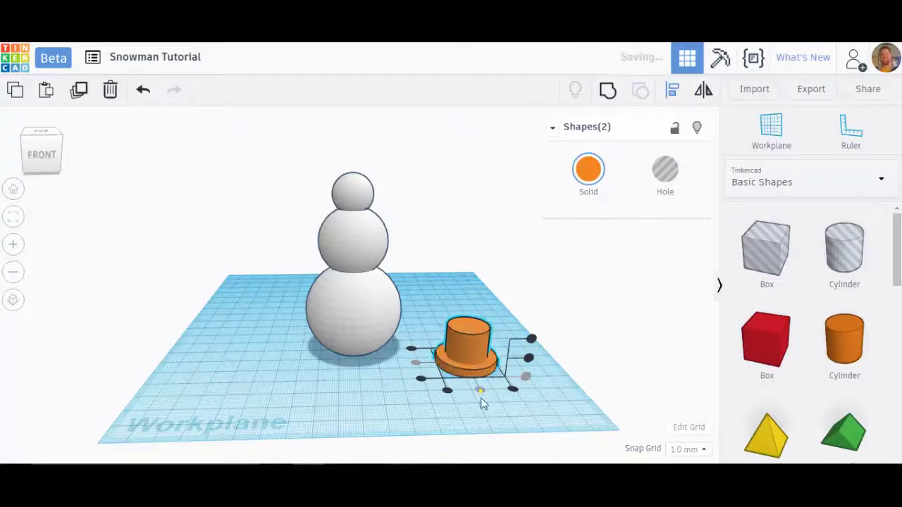
click(519, 421)
Group the brim and crown into one hat, then undo a trial tilt
right_drag(490, 420, 494, 399)
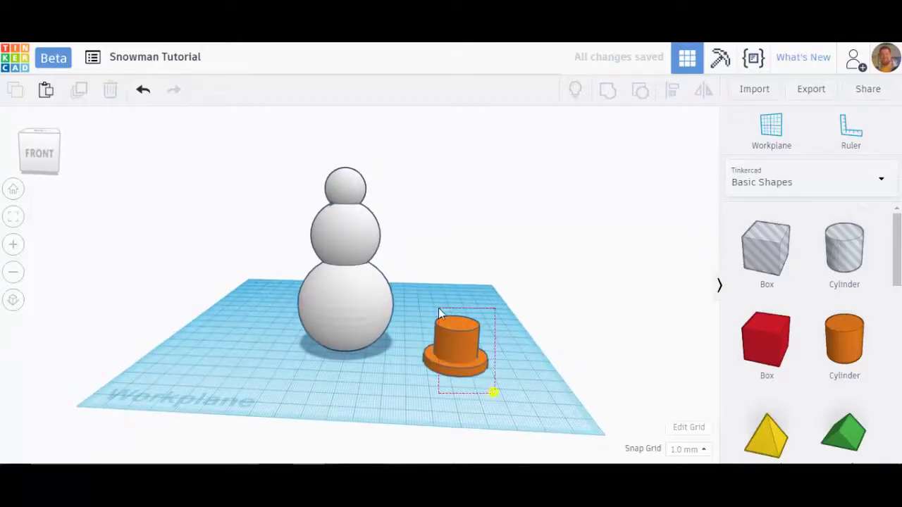
drag(438, 308, 438, 308)
click(606, 92)
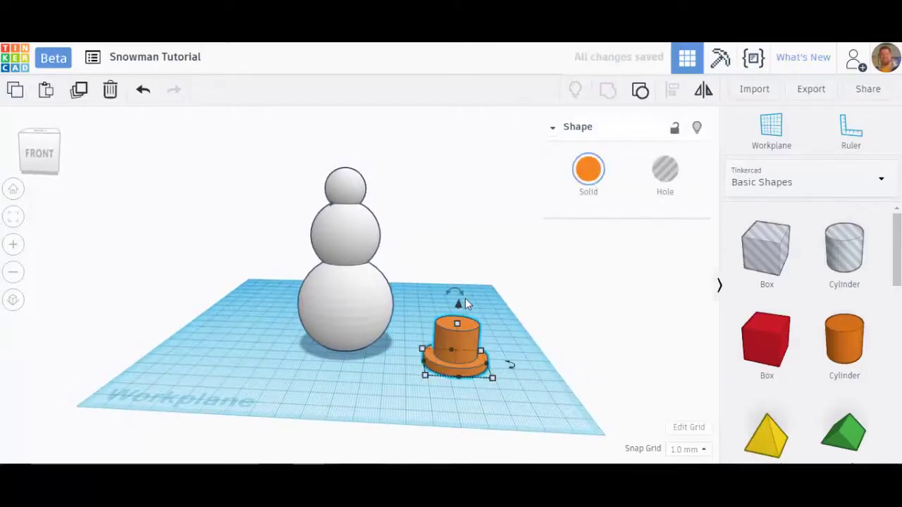
drag(456, 299, 463, 234)
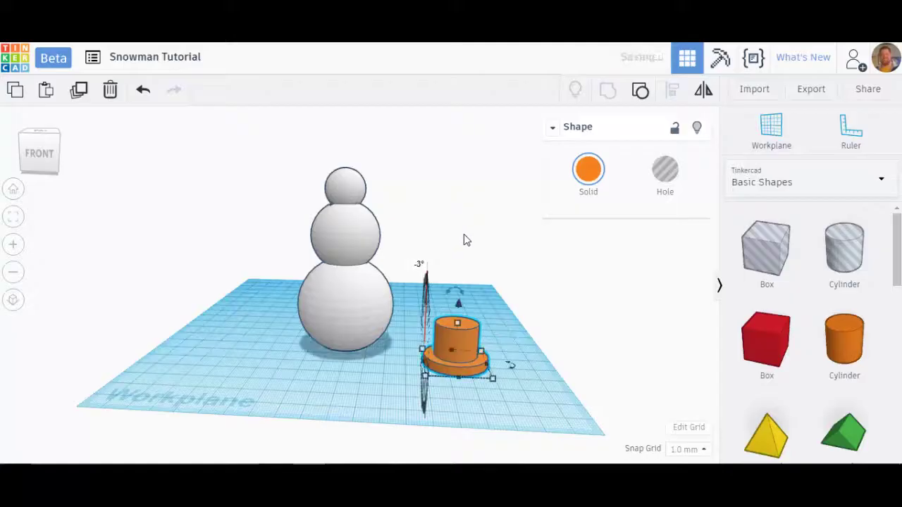
click(143, 99)
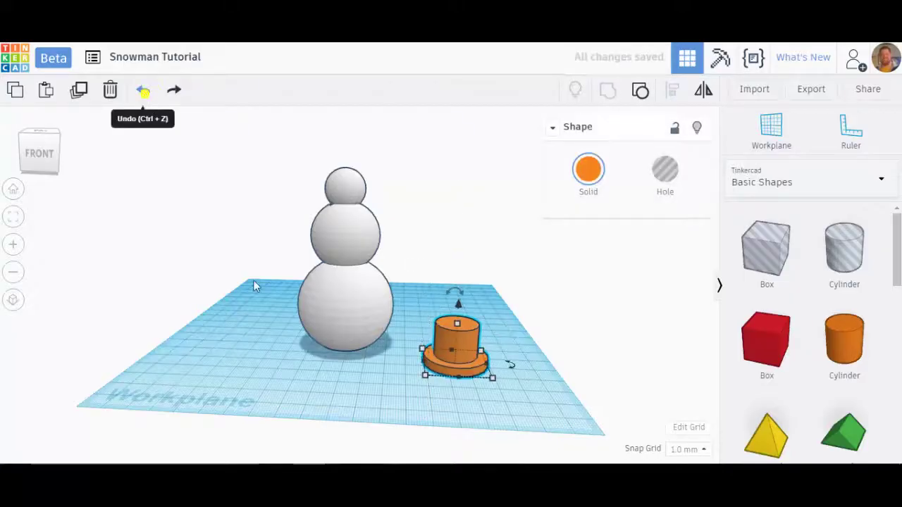
Lift the hat onto the snowman's head and nudge it until centred
drag(459, 304, 360, 196)
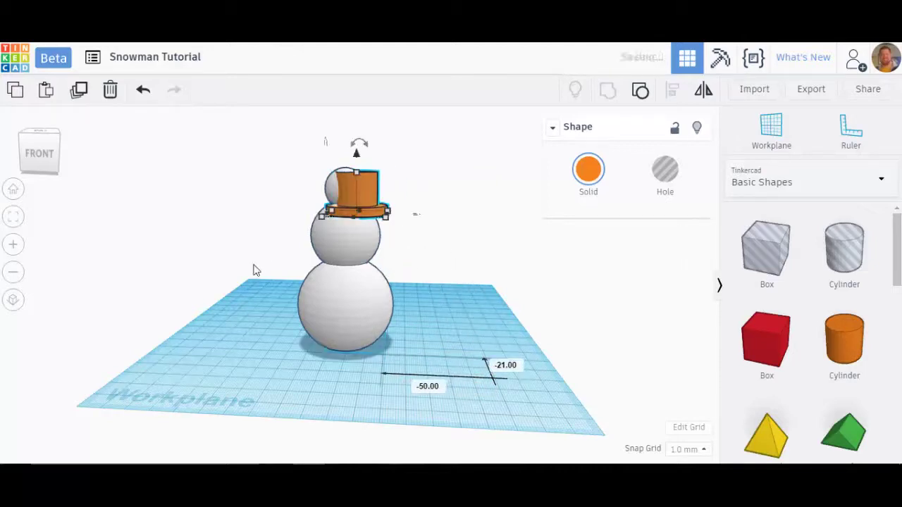
right_drag(252, 268, 421, 179)
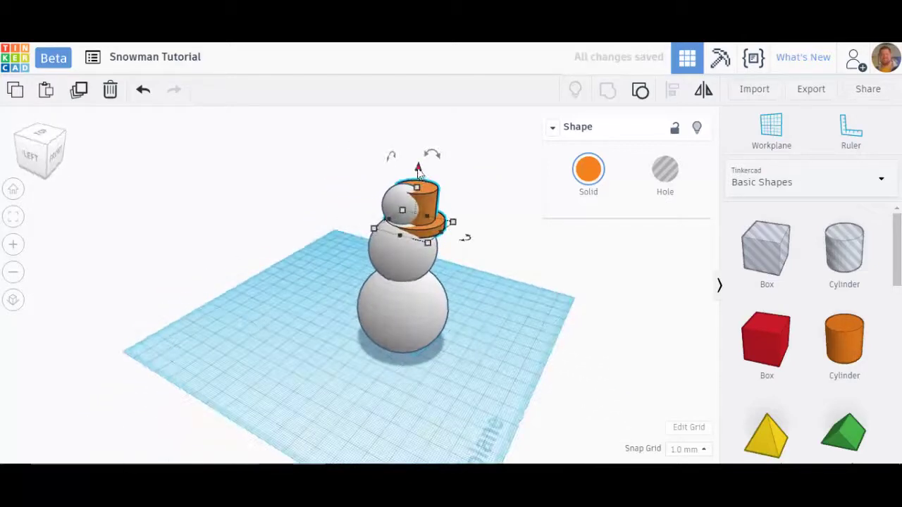
drag(418, 169, 423, 136)
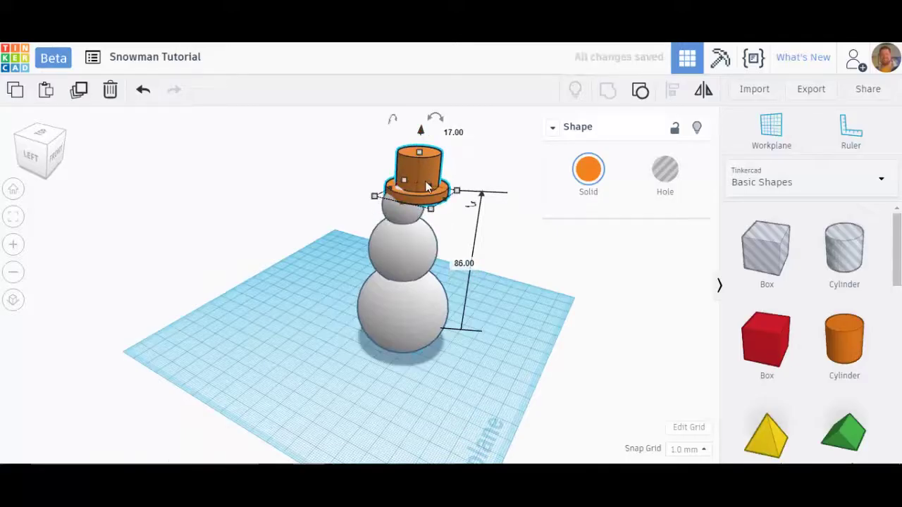
key(Left)
key(Left)
key(Left)
key(Left)
key(Left)
key(Left)
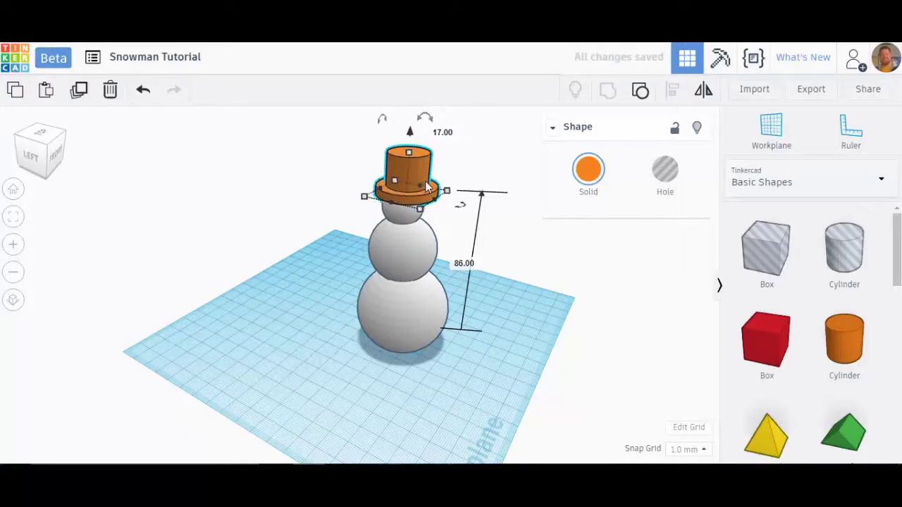
key(ctrl+Down)
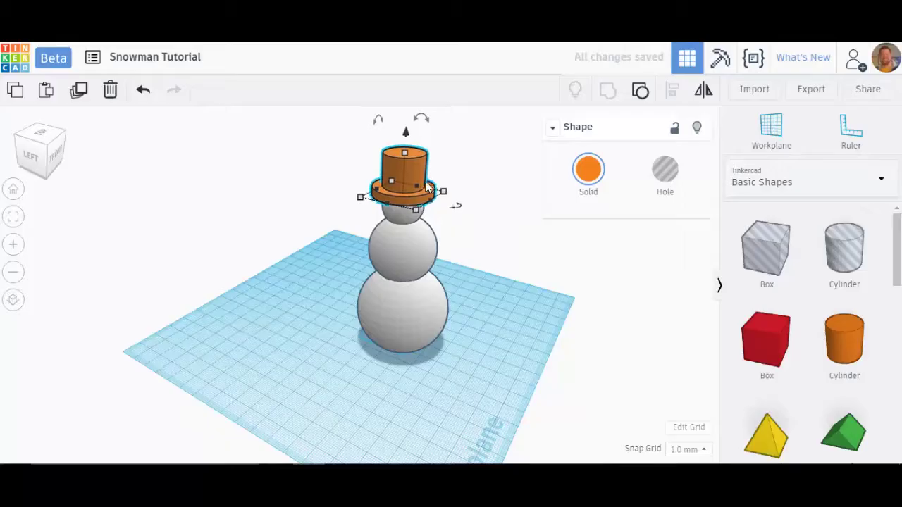
right_drag(454, 240, 317, 214)
right_drag(398, 193, 395, 256)
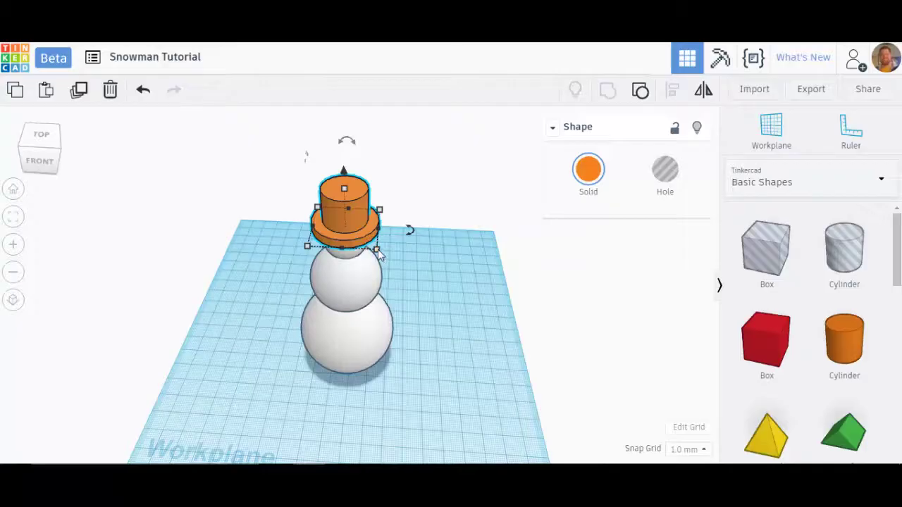
Shrink the hat from 27 to 25 mm across and re-centre it on the head
drag(377, 252, 366, 242)
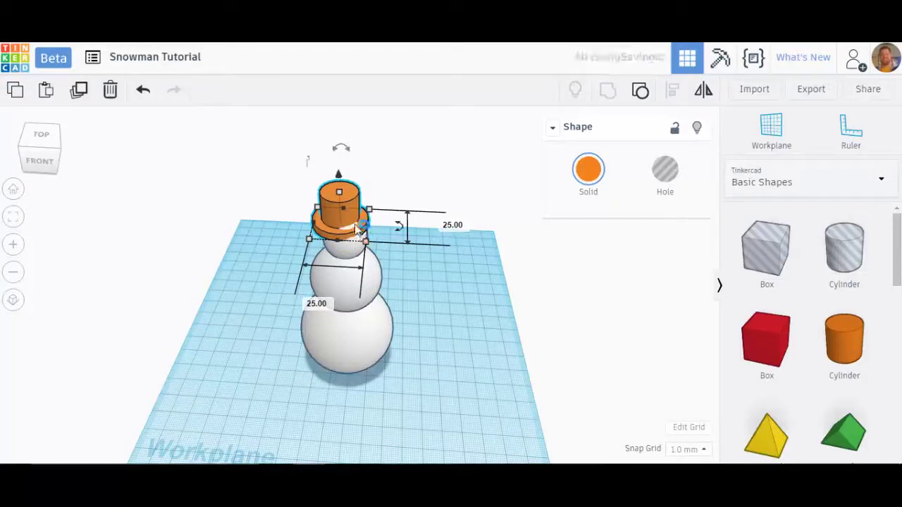
key(Right)
key(Right)
key(Right)
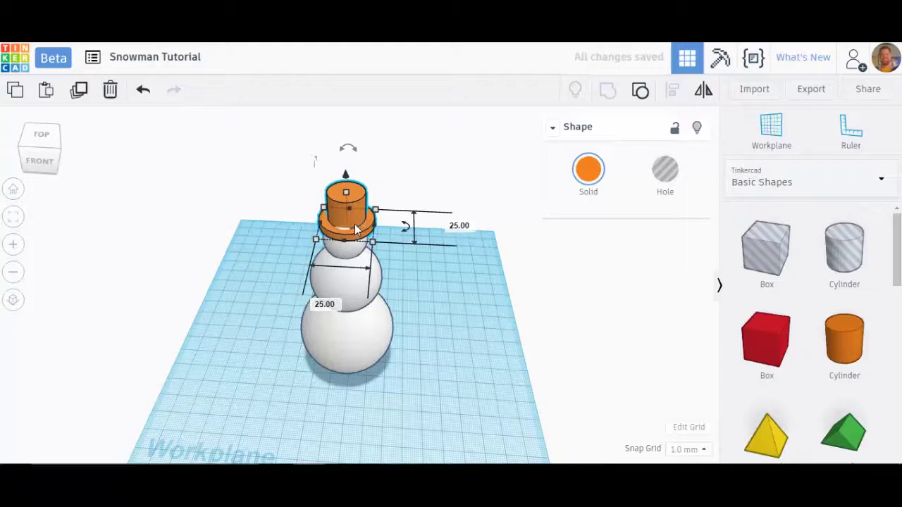
key(Left)
key(Left)
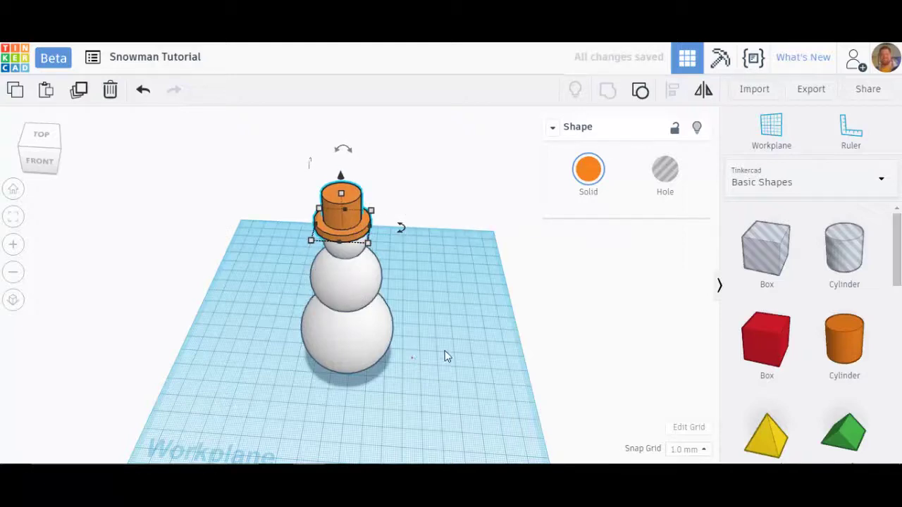
right_drag(444, 356, 494, 329)
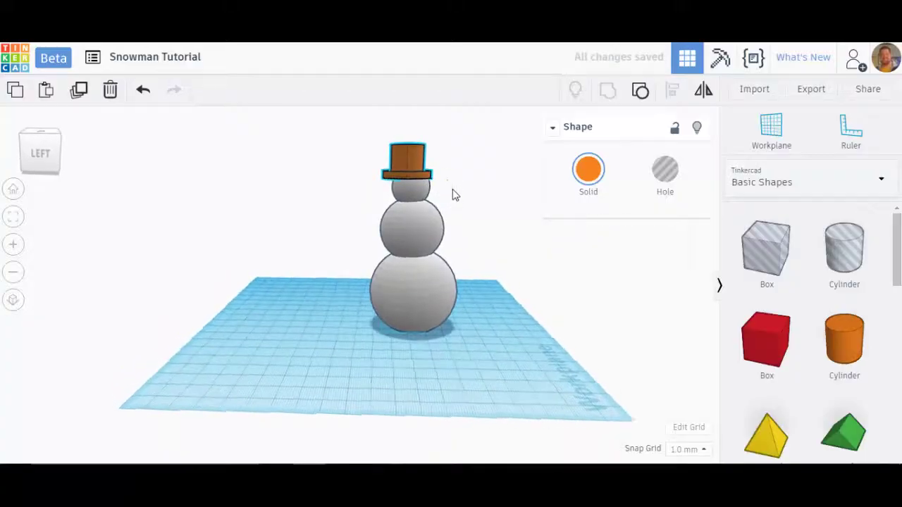
Tilt the hat sideways on the head and orbit around to check it
drag(405, 127, 389, 101)
click(348, 240)
right_drag(475, 267, 304, 259)
click(350, 152)
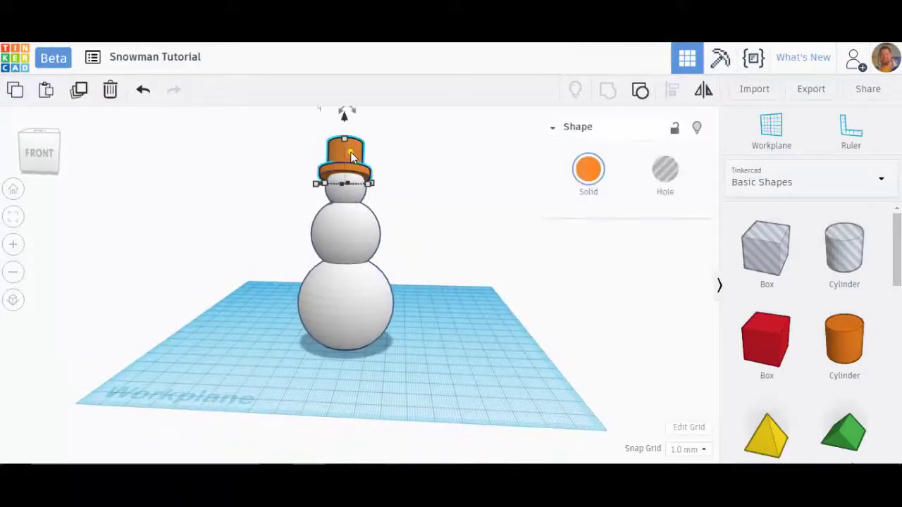
right_drag(418, 230, 367, 244)
right_drag(406, 222, 415, 296)
click(488, 320)
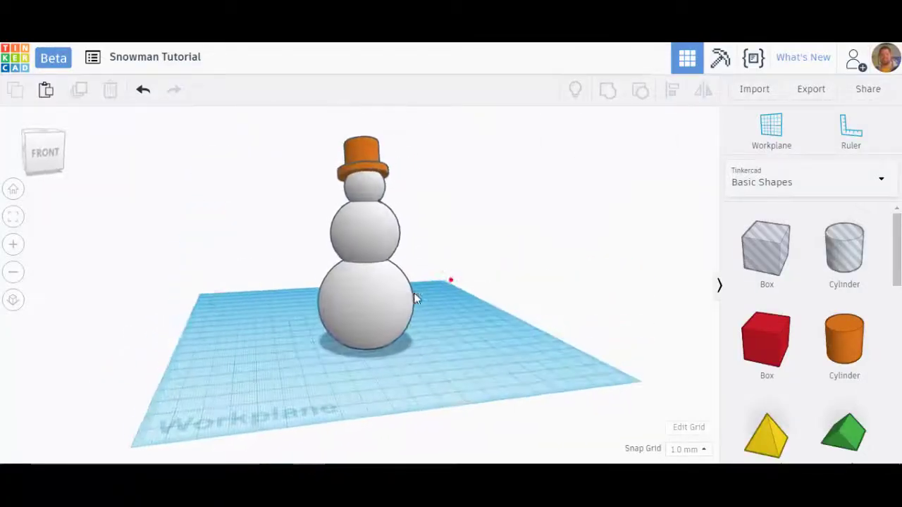
drag(898, 234, 898, 332)
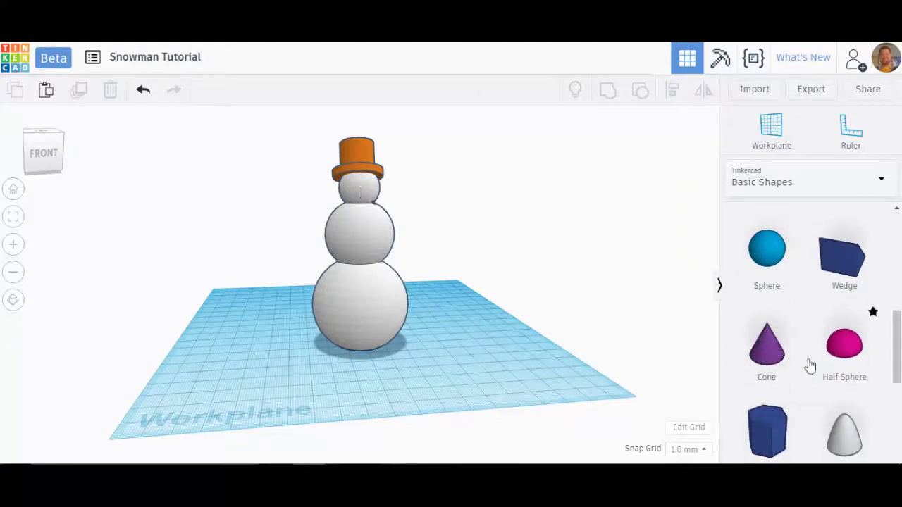
right_drag(317, 352, 475, 266)
right_drag(448, 256, 331, 286)
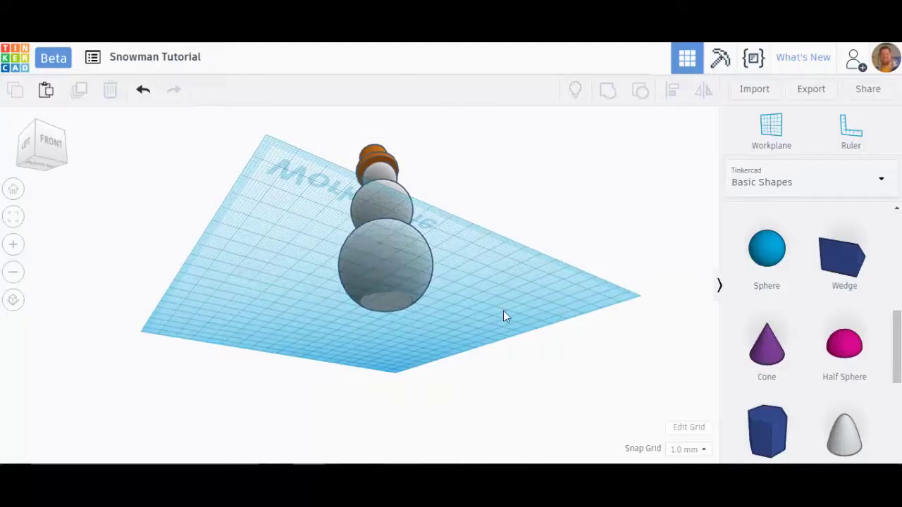
right_drag(492, 255, 322, 306)
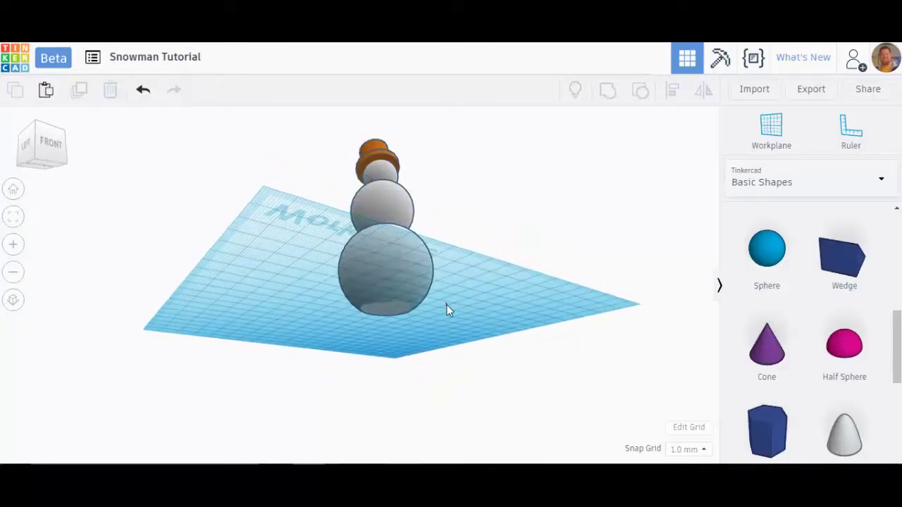
right_drag(446, 308, 498, 337)
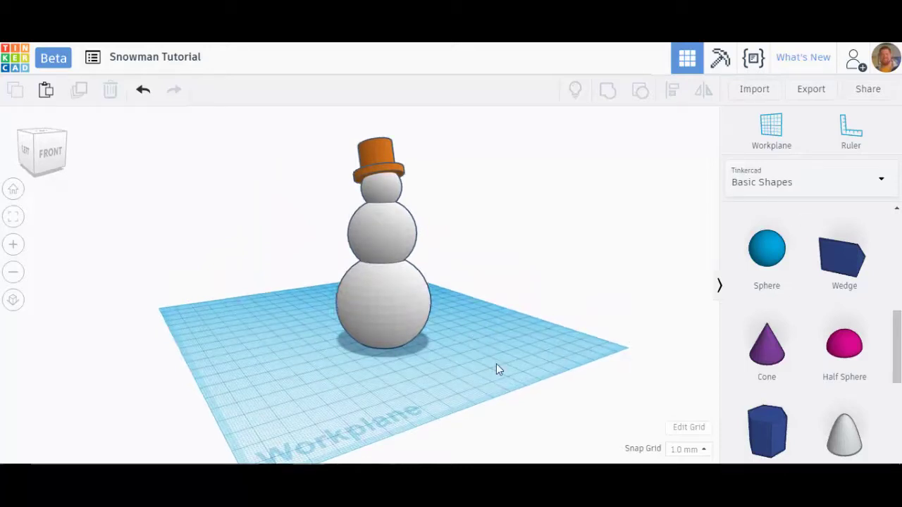
right_drag(496, 364, 472, 345)
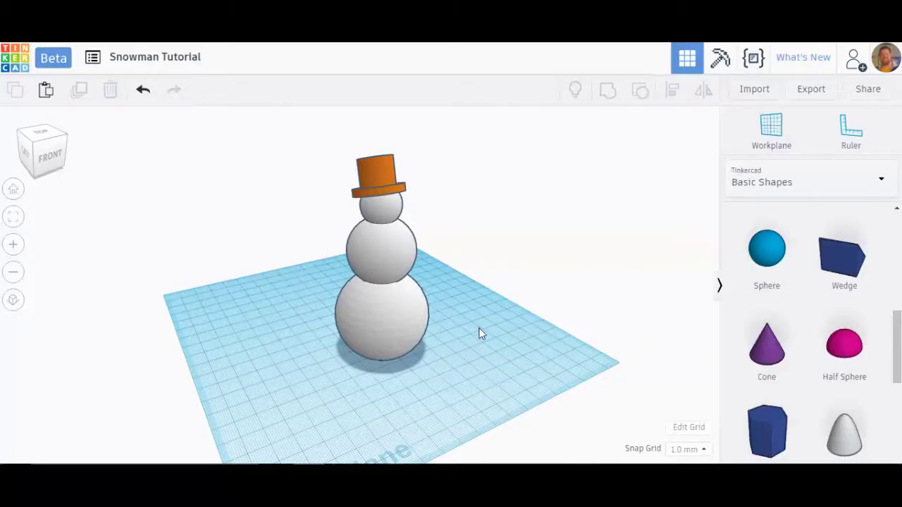
right_drag(479, 328, 379, 160)
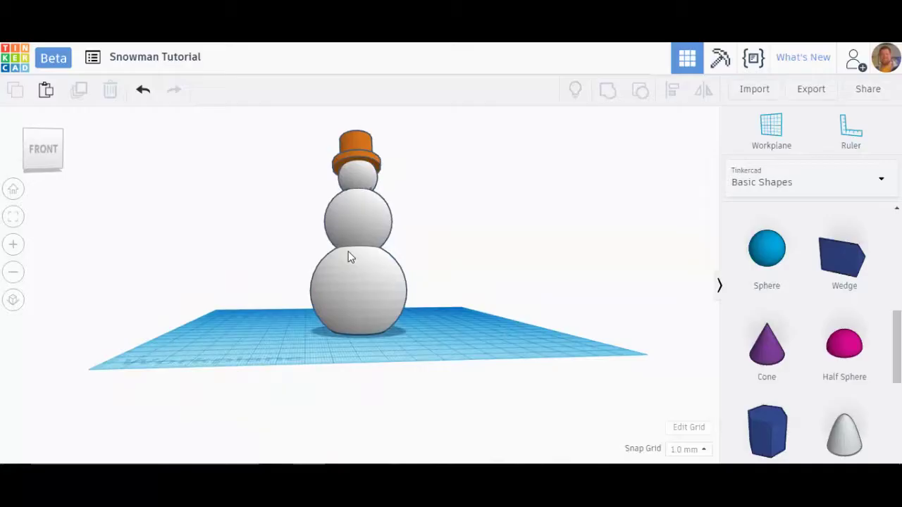